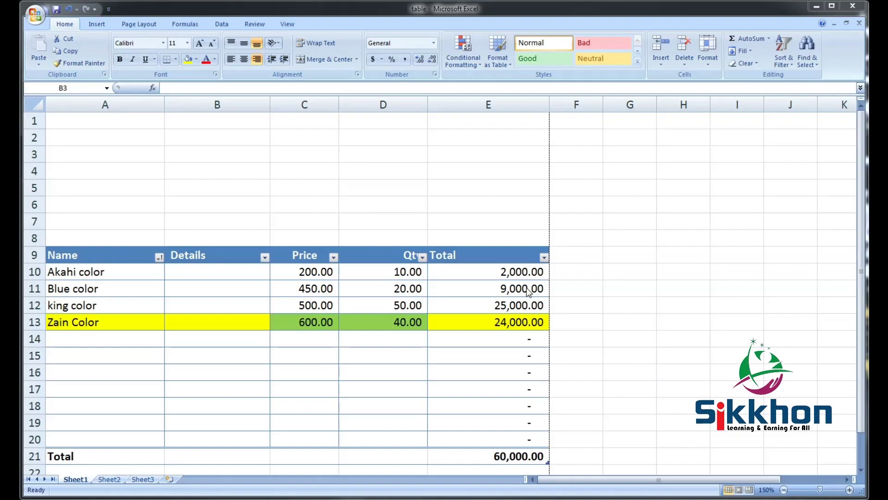
- Insert the logo picture Untitled-2 from the Documents folder sikkhon > final logo at cell B3
left_click(182, 148)
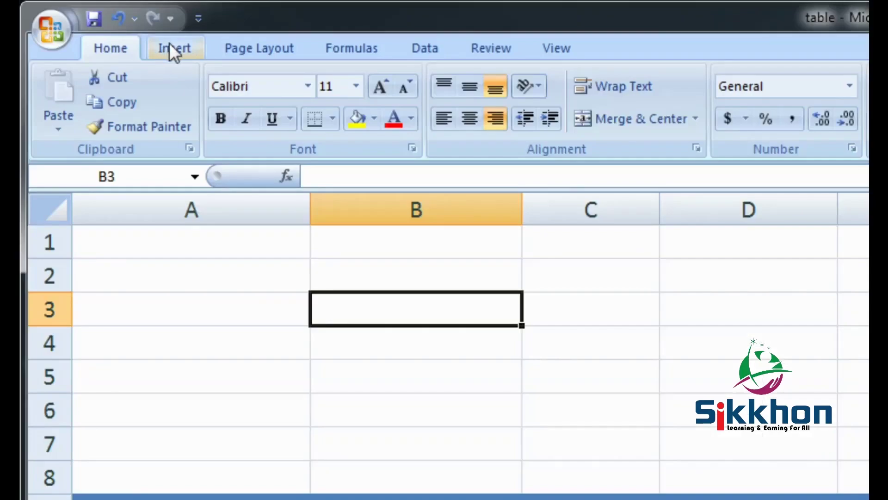
left_click(172, 47)
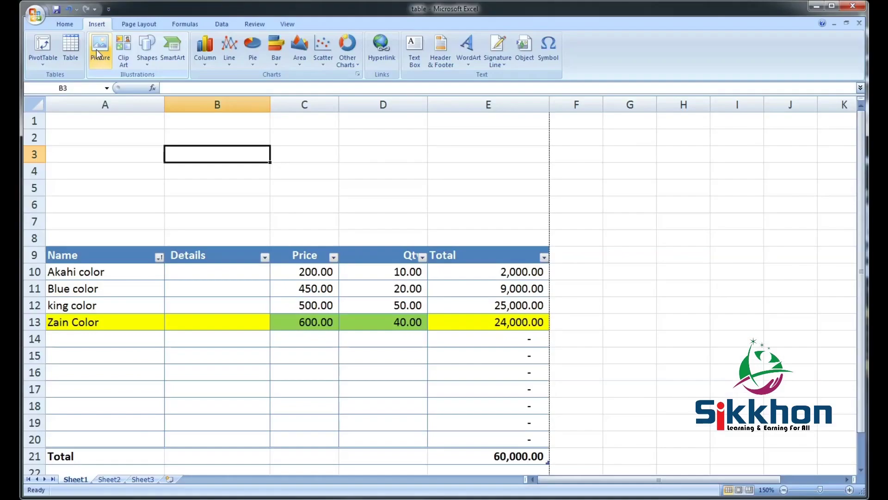
left_click(104, 59)
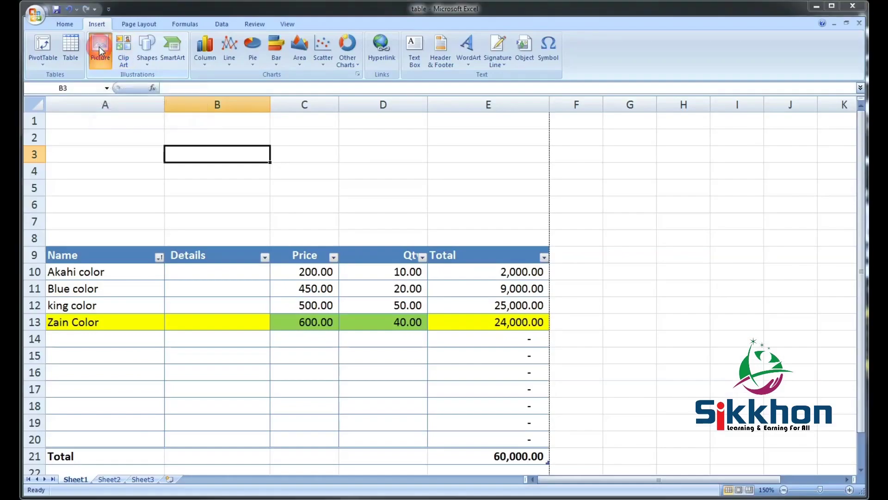
left_click_drag(263, 10, 472, 55)
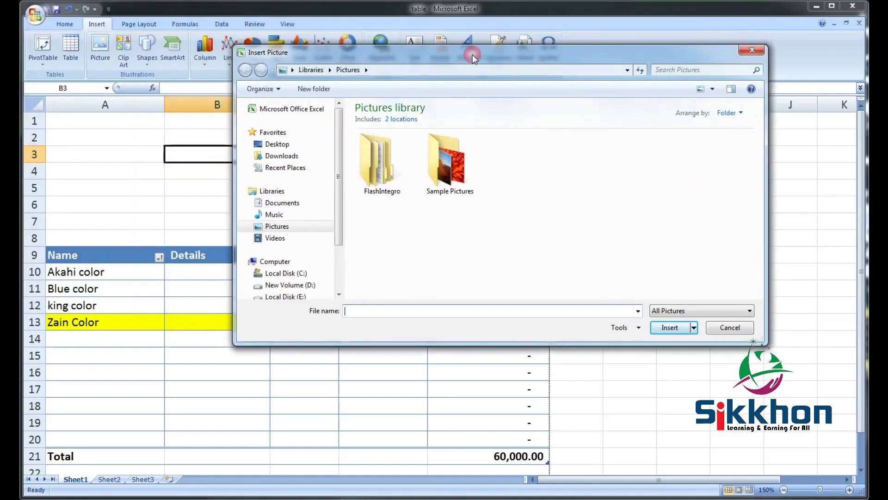
left_click_drag(764, 344, 792, 429)
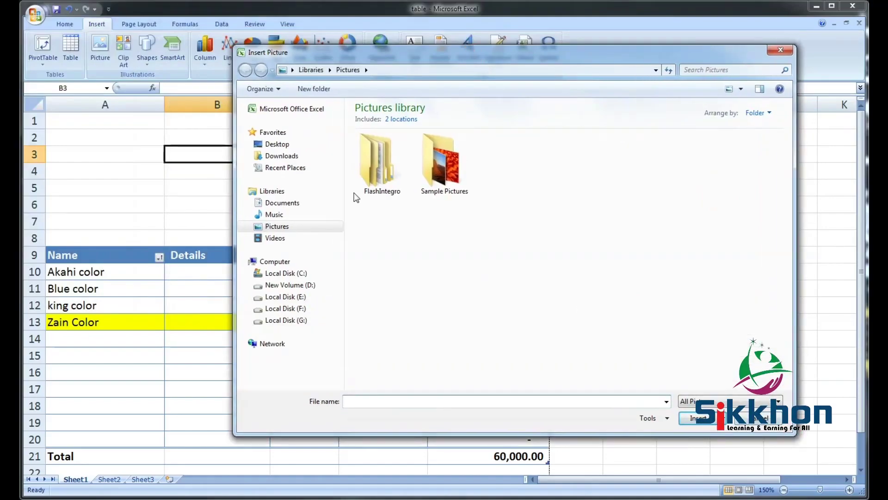
left_click(309, 204)
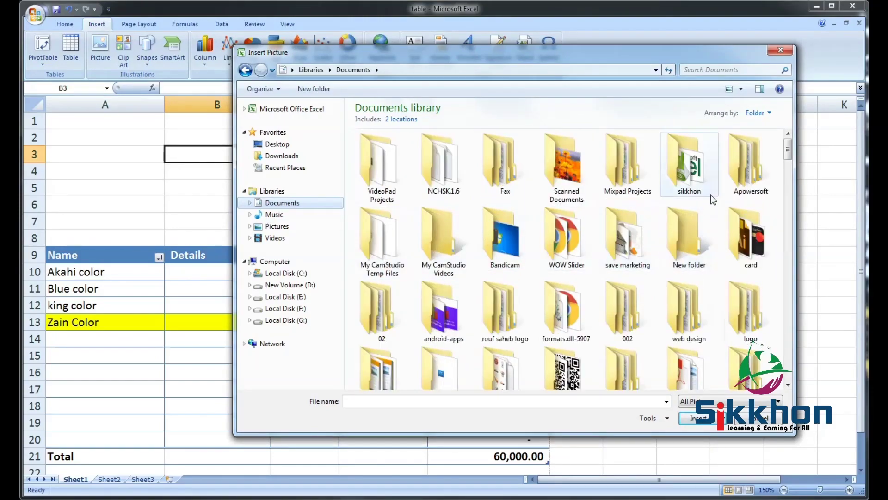
left_click(695, 176)
double_click(695, 176)
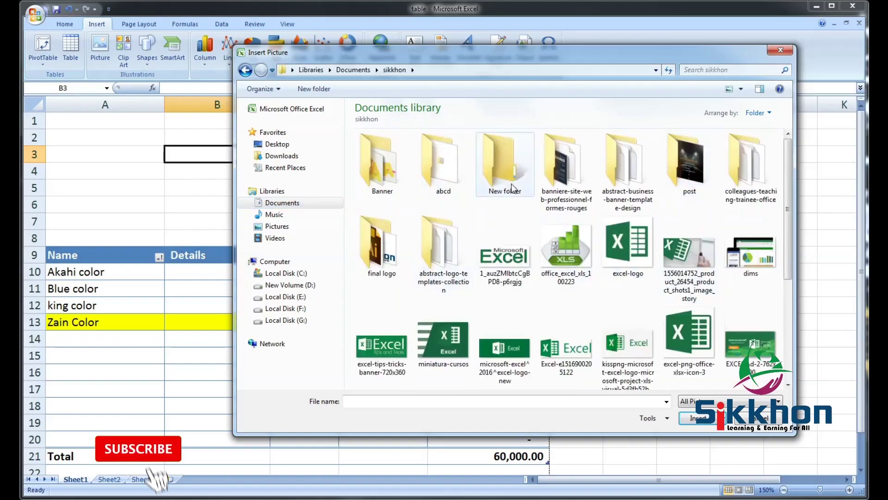
double_click(381, 246)
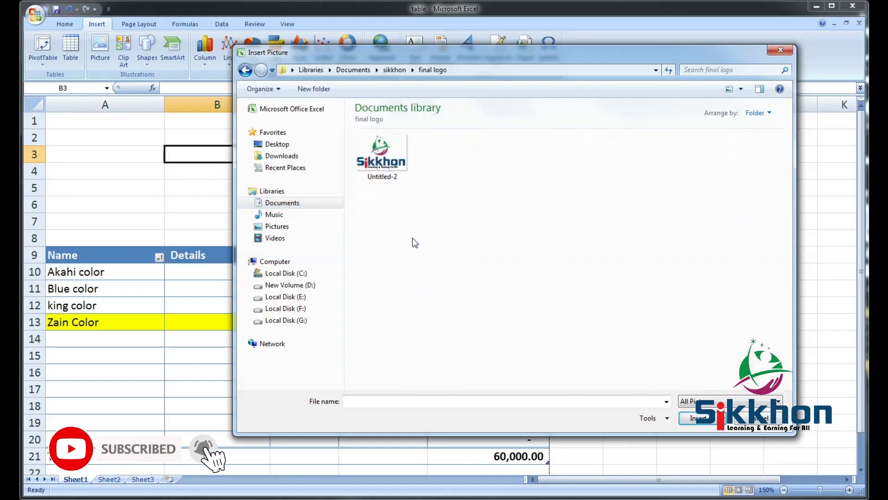
left_click(399, 168)
double_click(399, 168)
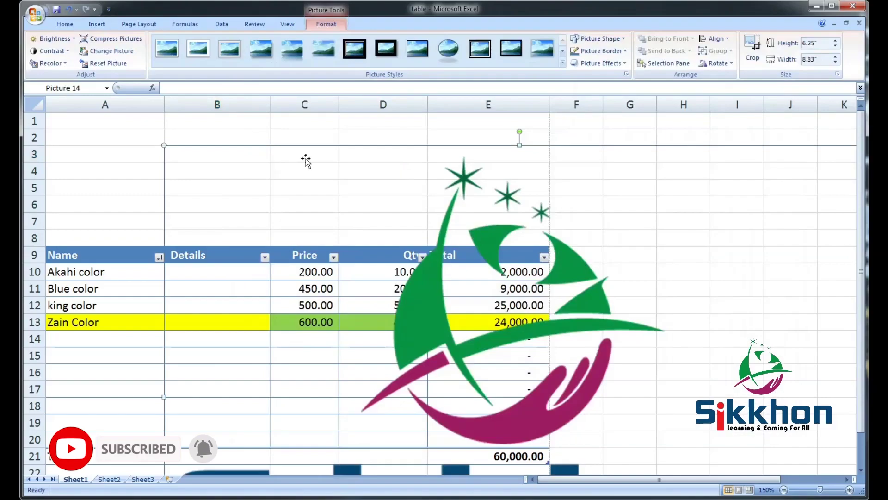
- Scale the inserted logo down proportionally to about 0.9" high and 1.27" wide so it fits above the table
left_click_drag(507, 254, 419, 237)
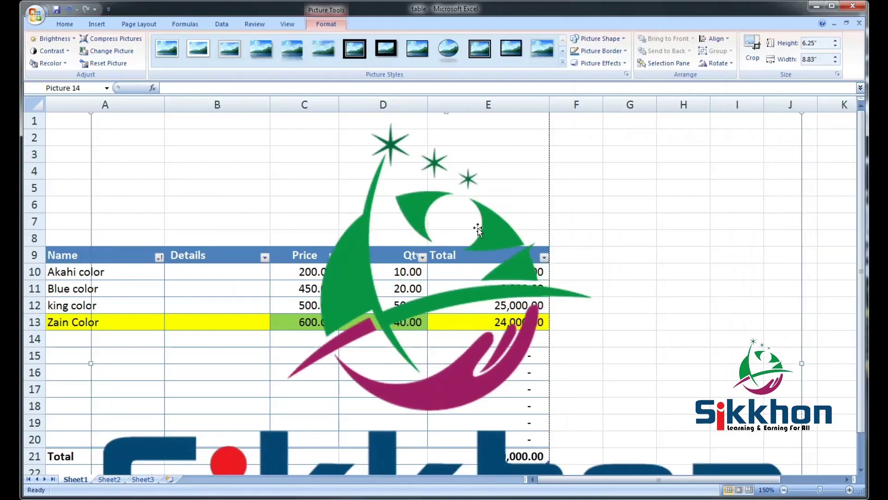
left_click_drag(457, 213, 479, 231)
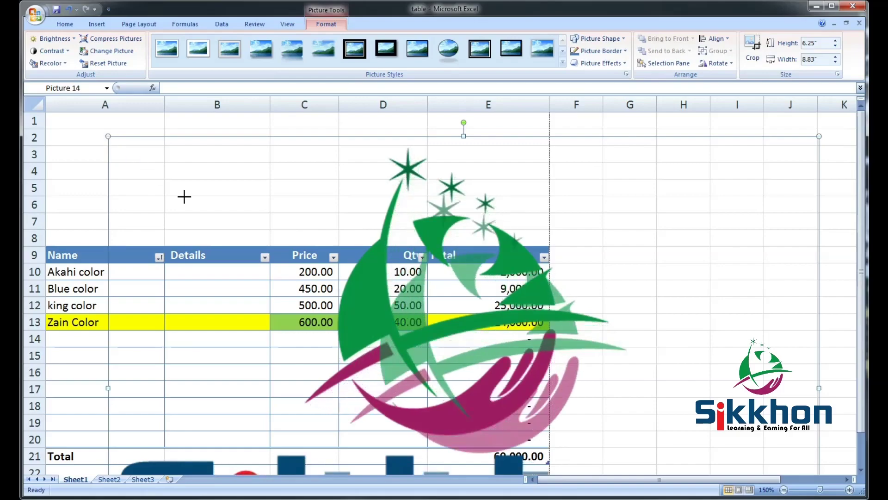
left_click_drag(397, 332, 429, 363)
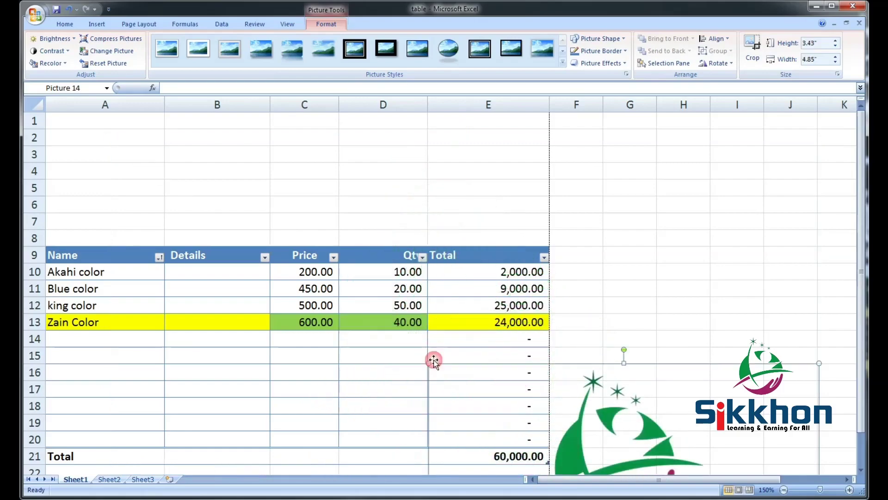
left_click_drag(547, 348, 342, 113)
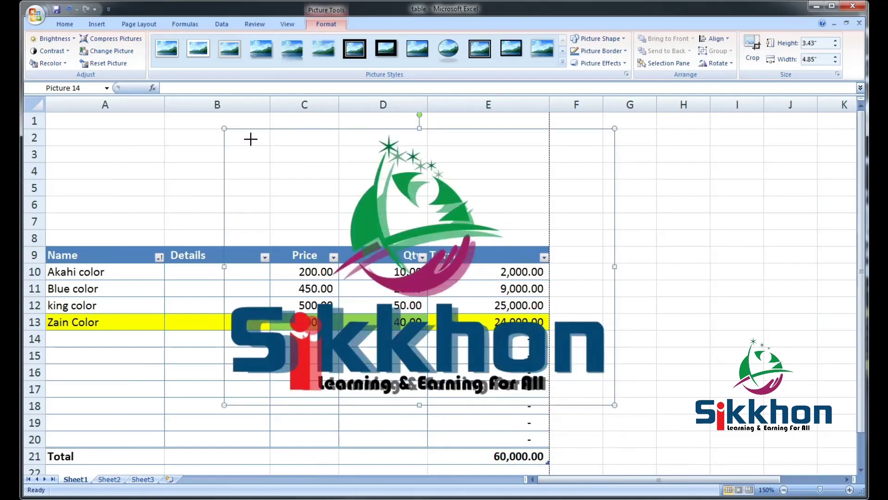
left_click_drag(421, 259, 444, 284)
left_click_drag(552, 349, 373, 185)
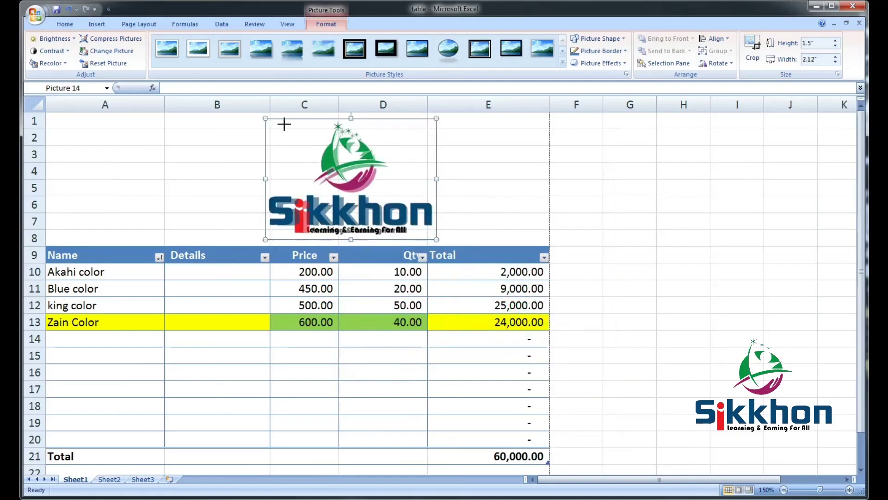
left_click_drag(339, 159, 349, 162)
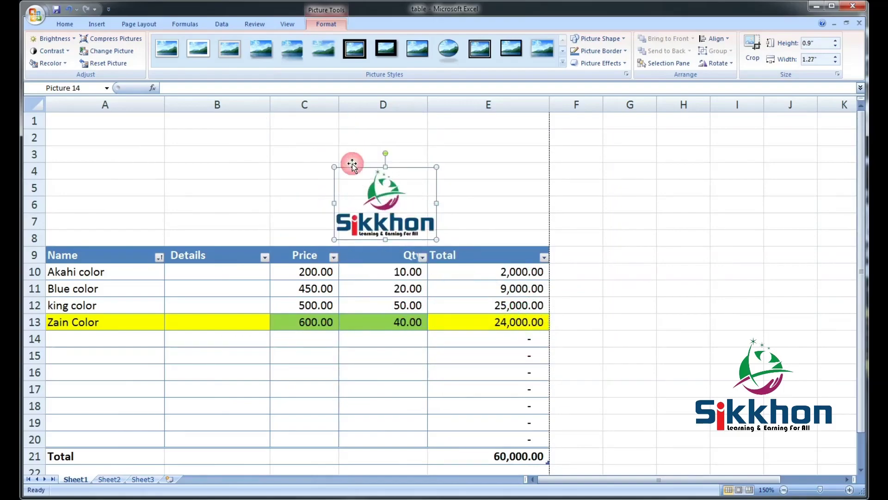
- Move the logo into column A across rows 1 to 5 and deselect it
left_click_drag(390, 193, 206, 163)
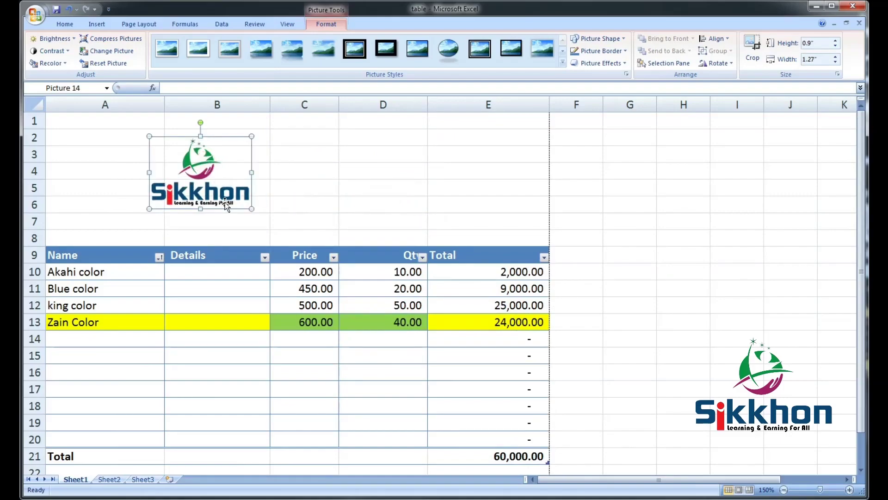
left_click_drag(225, 202, 140, 154)
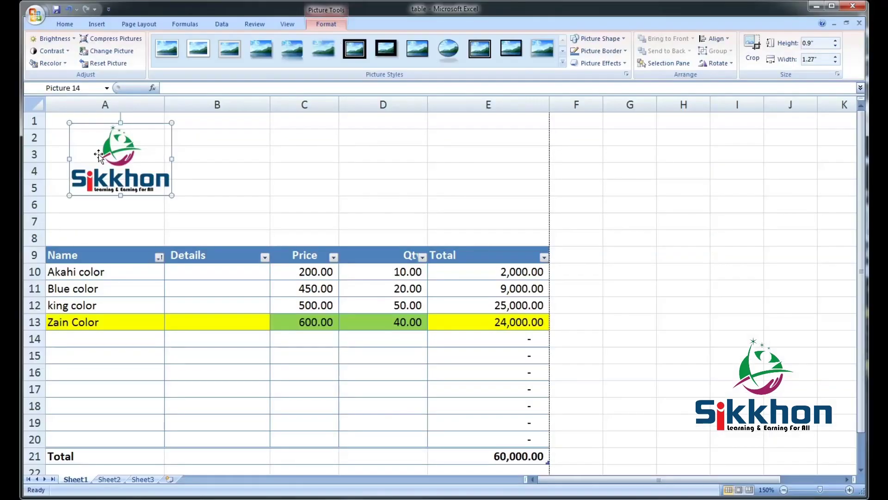
left_click_drag(116, 313, 157, 306)
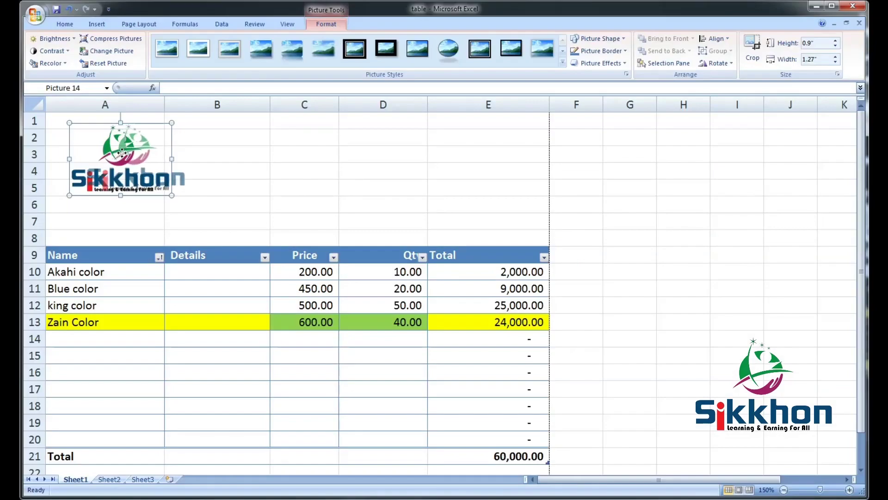
left_click_drag(121, 152, 110, 149)
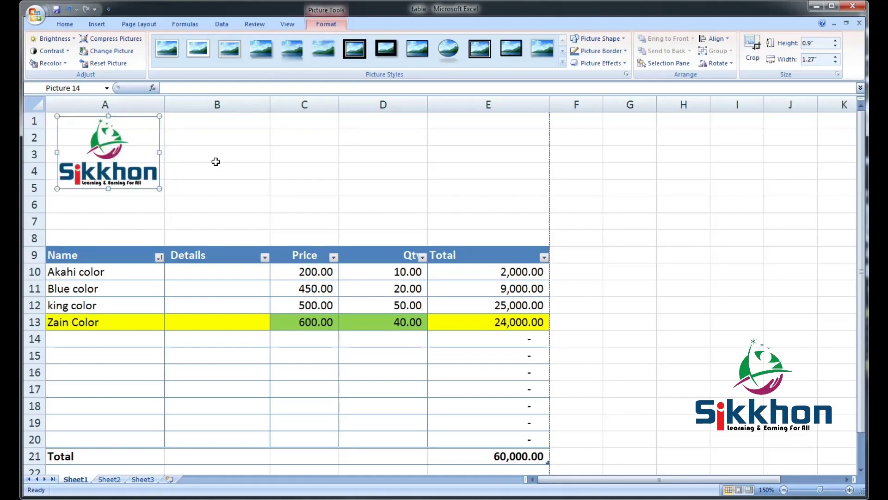
left_click(213, 148)
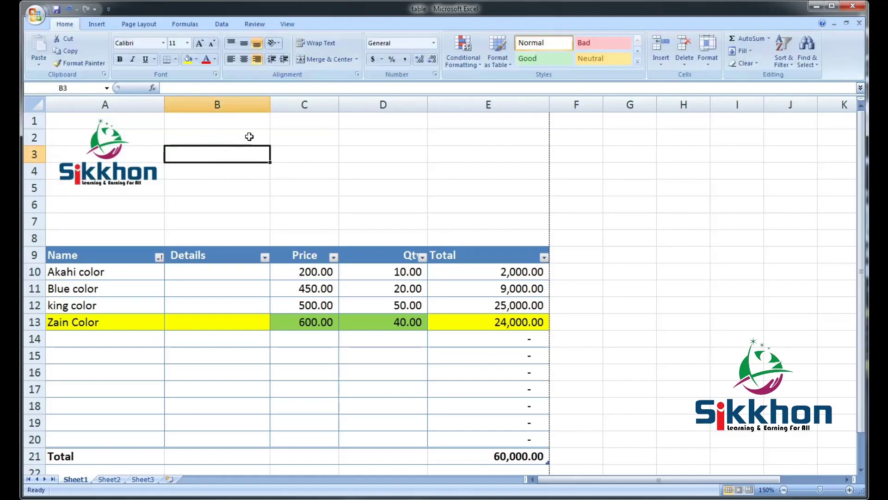
left_click(345, 142)
left_click(336, 189)
left_click(224, 205)
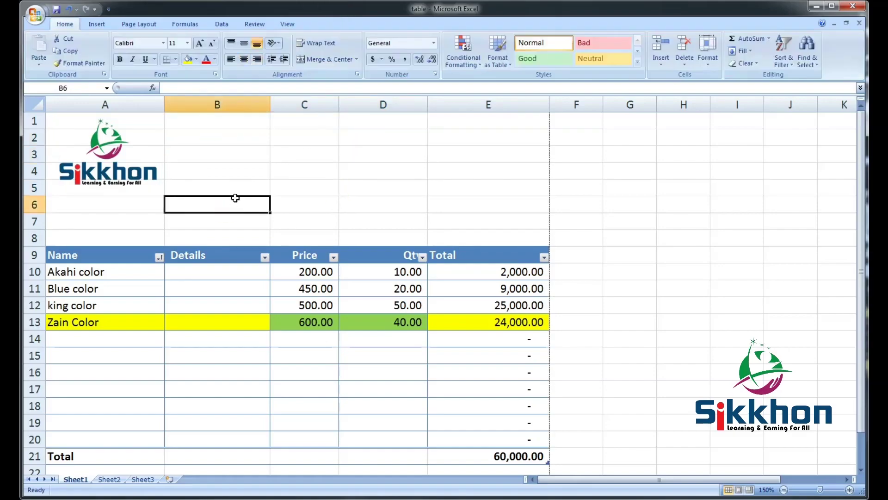
- Check the sheet with the logo in print preview, and return to the worksheet
left_click(37, 15)
mouse_move(64, 131)
left_click(141, 119)
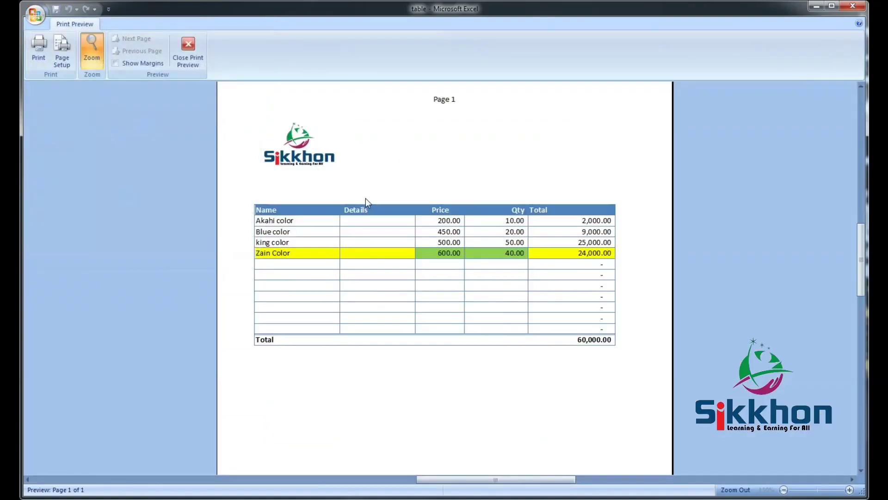
left_click(188, 51)
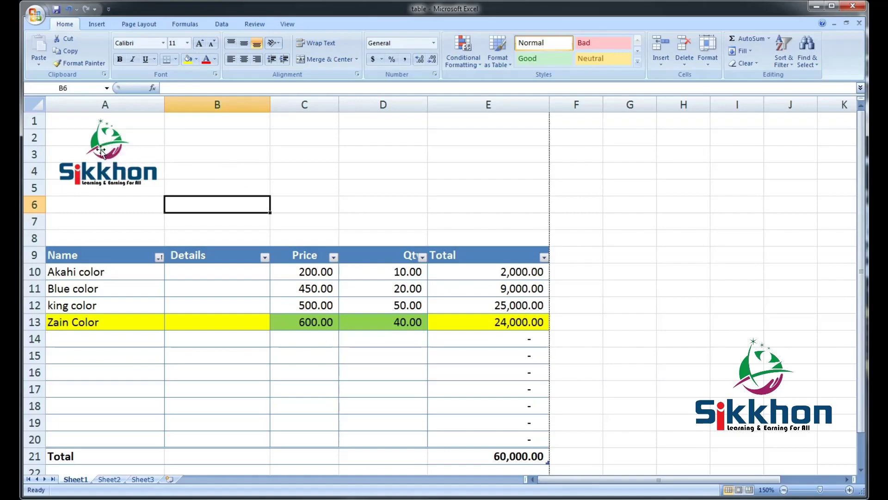
- Move the logo aside to columns C and D, and merge and center cells A2:A5
left_click_drag(98, 147, 311, 143)
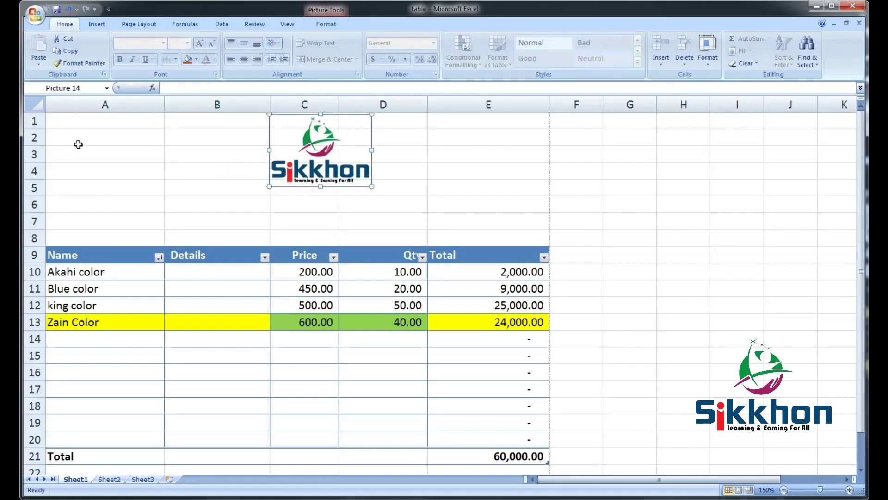
left_click(67, 137)
left_click_drag(68, 138, 133, 184)
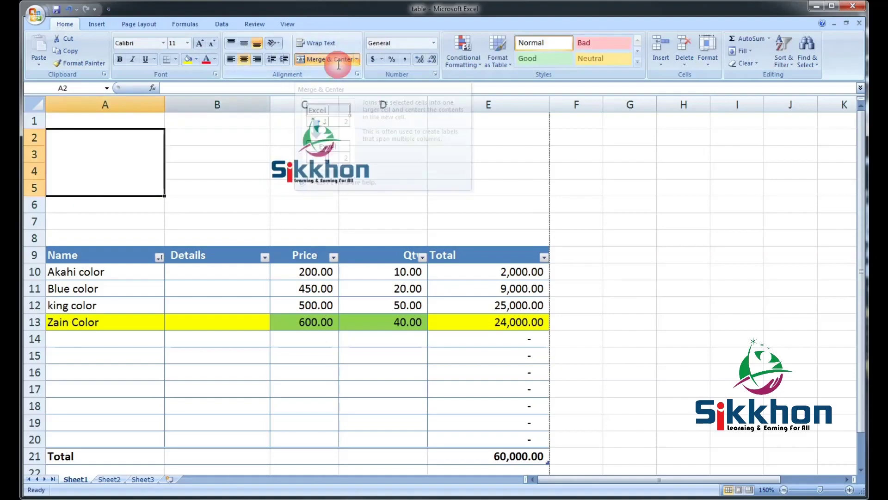
- Move the logo back over cells A2:A5 and shrink it slightly to fit that area
left_click(328, 139)
left_click_drag(328, 139, 114, 146)
left_click_drag(159, 124, 154, 128)
left_click(182, 152)
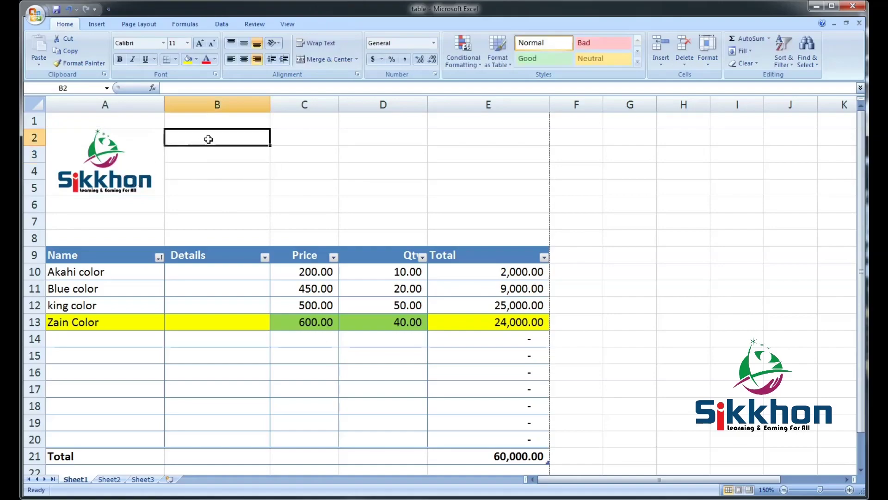
- Merge and center cells B2:E5 beside the logo
left_click_drag(213, 137, 473, 191)
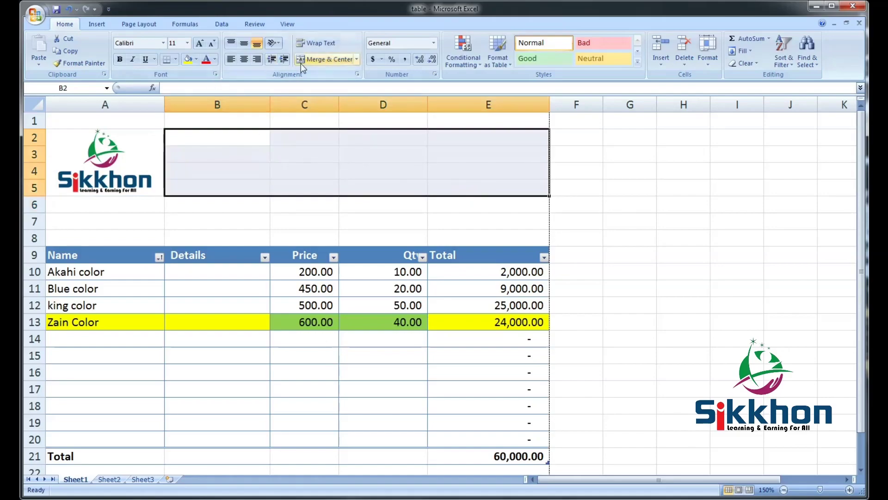
left_click(319, 60)
left_click(150, 153)
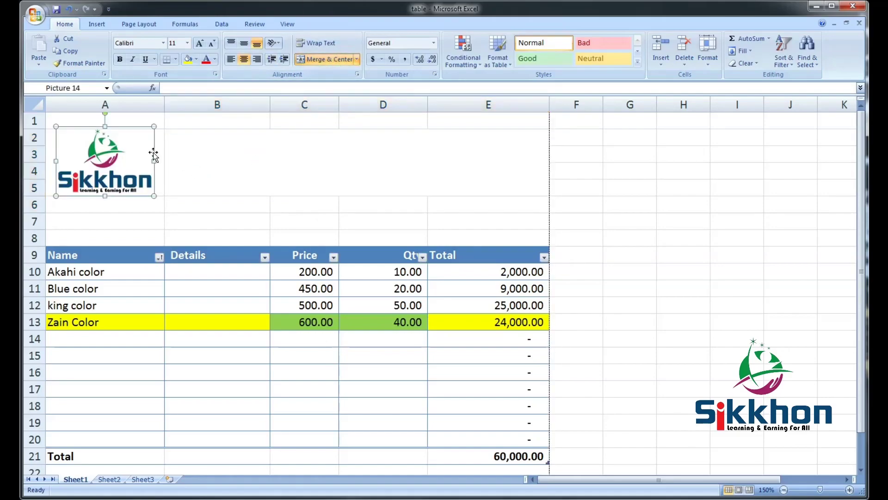
left_click(238, 149)
left_click(147, 153)
left_click(279, 158)
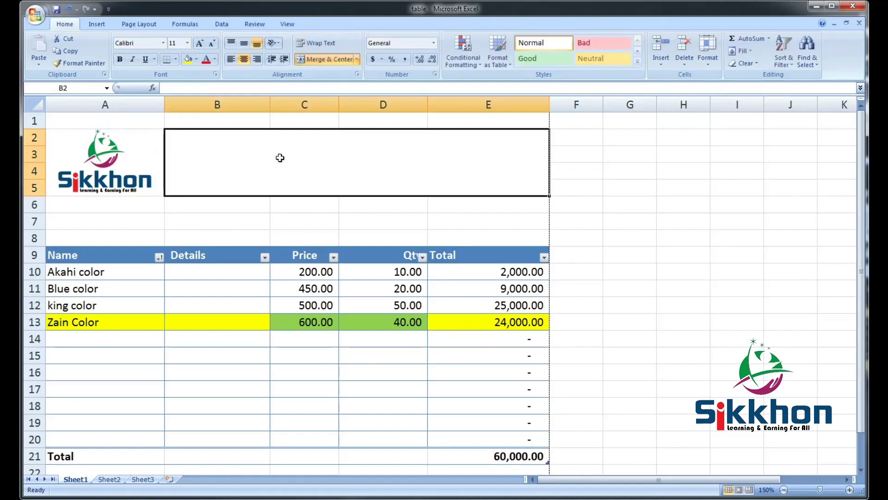
- Merge and center the whole header range A2:E5, including the area behind the logo
left_click_drag(314, 158, 128, 161)
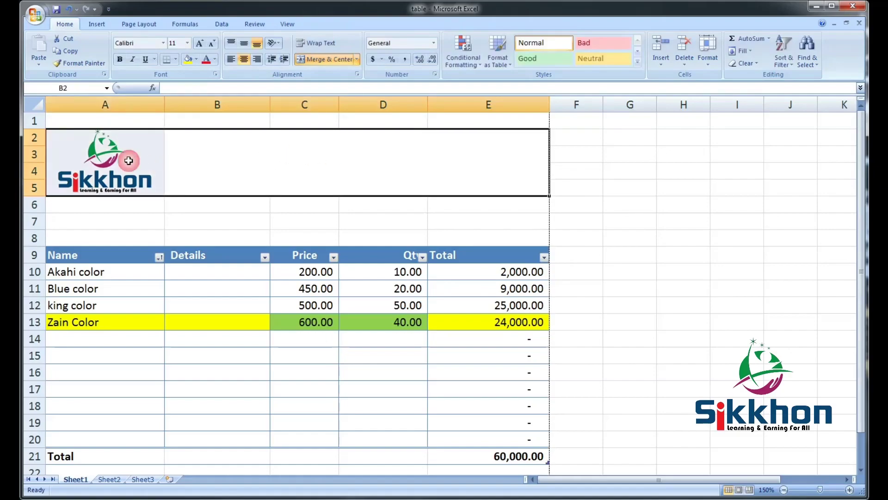
left_click(322, 63)
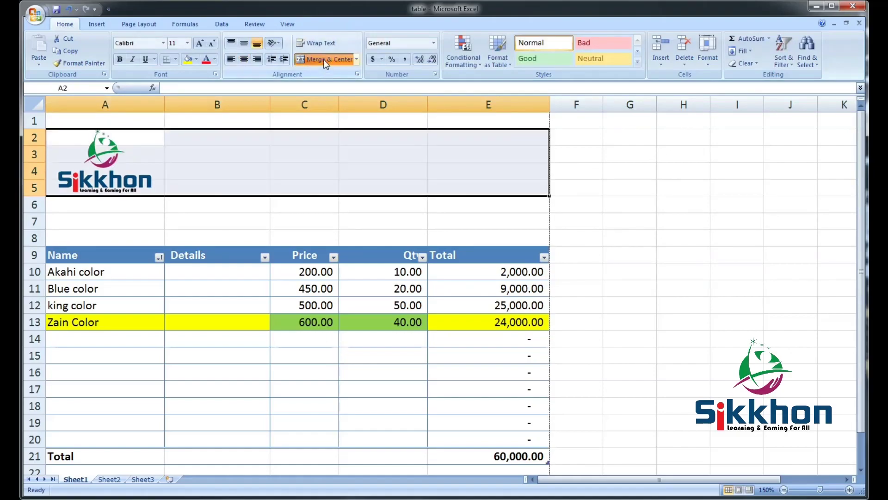
left_click(394, 222)
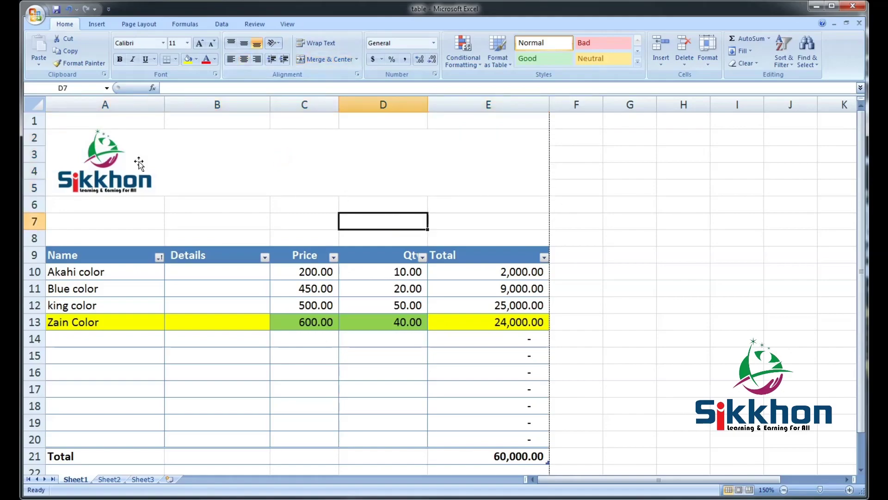
- Fill the merged header cell A2:E5 with a light gray theme color
left_click(357, 163)
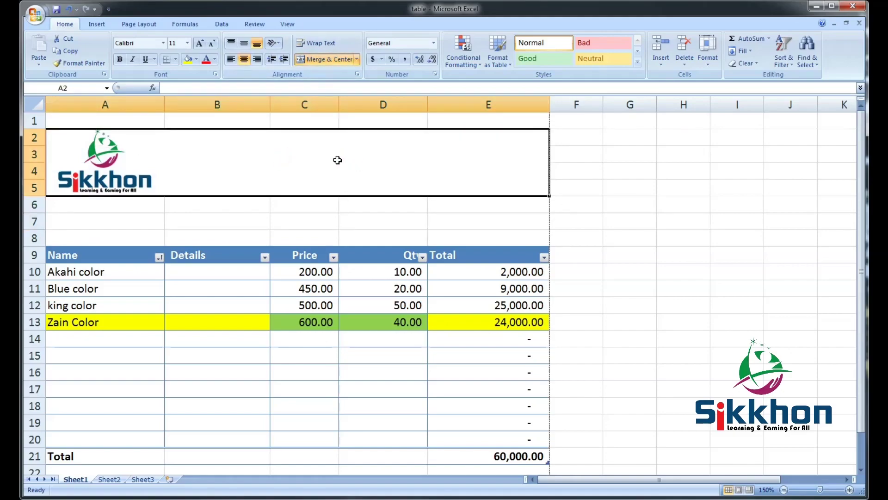
left_click(197, 60)
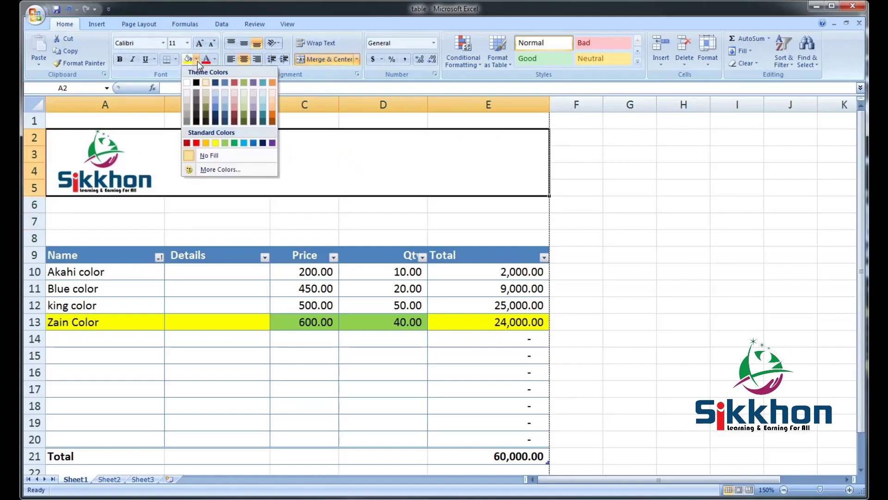
left_click(186, 98)
left_click(306, 233)
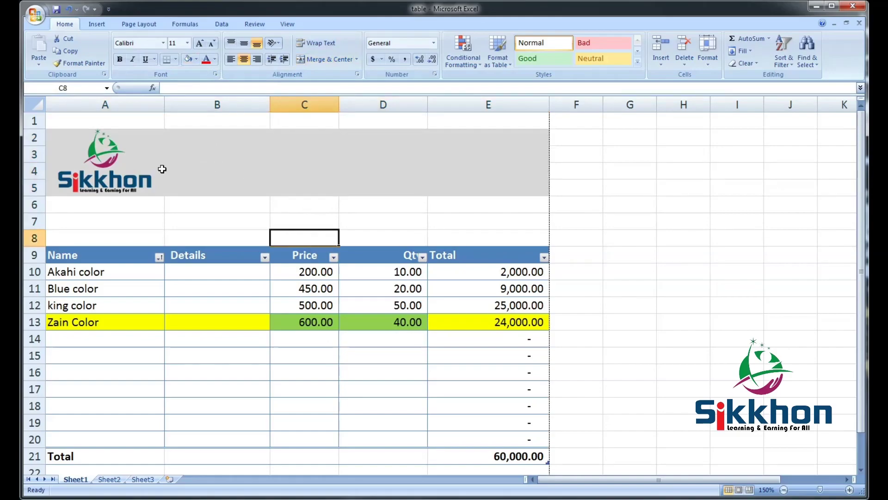
- Apply the rounded picture style with a reflection to the logo in the header
left_click(118, 160)
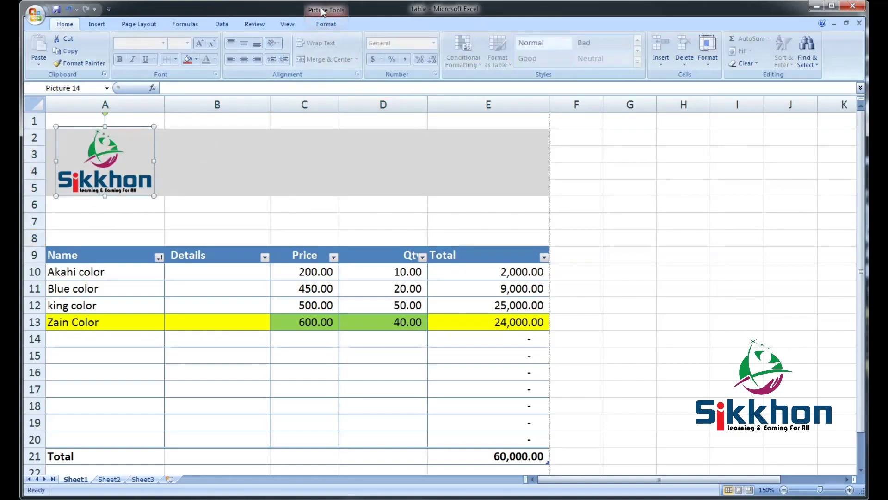
left_click(326, 24)
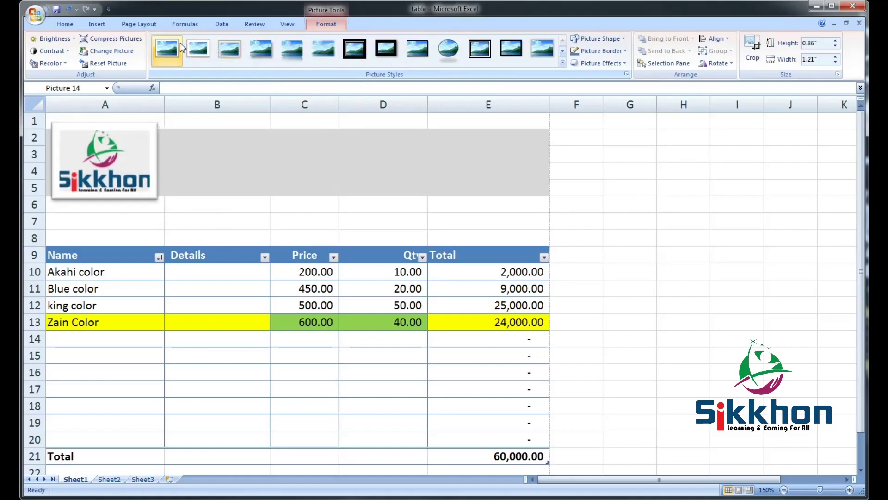
left_click(286, 55)
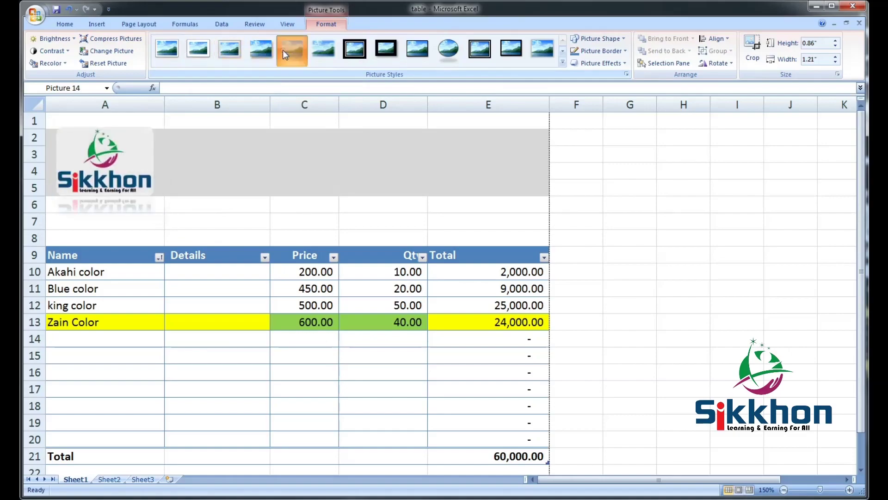
left_click(248, 143)
double_click(122, 214)
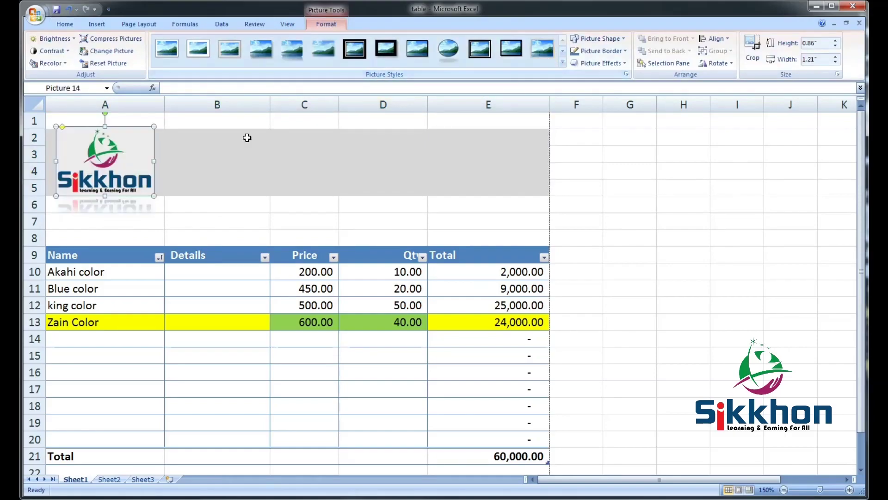
left_click(563, 61)
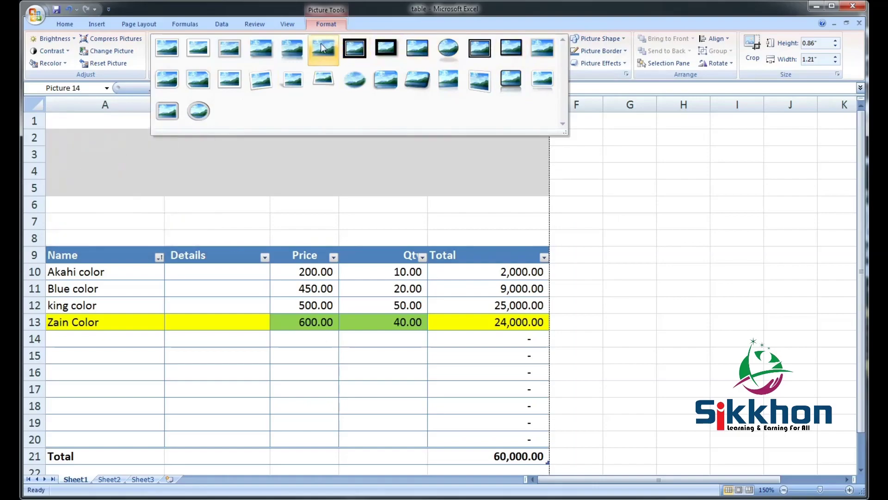
left_click(295, 48)
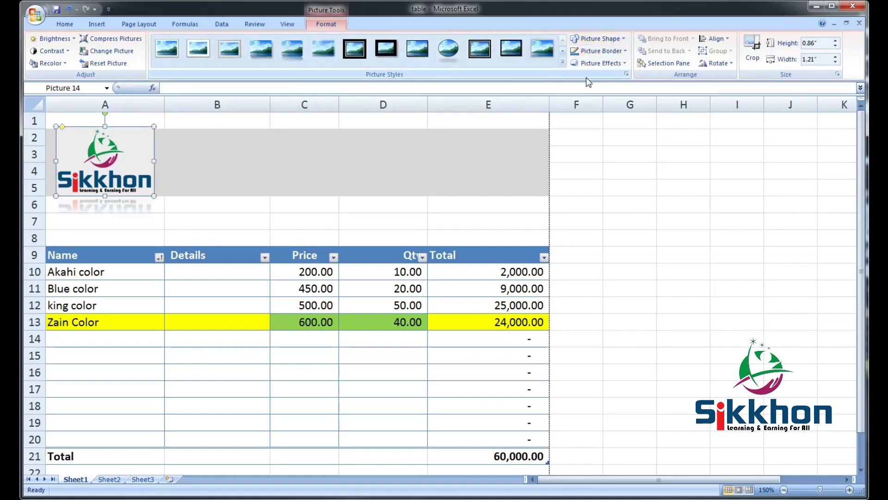
- Try the right triangle and teardrop picture shapes on the logo and return it to a plain rectangle
left_click(624, 39)
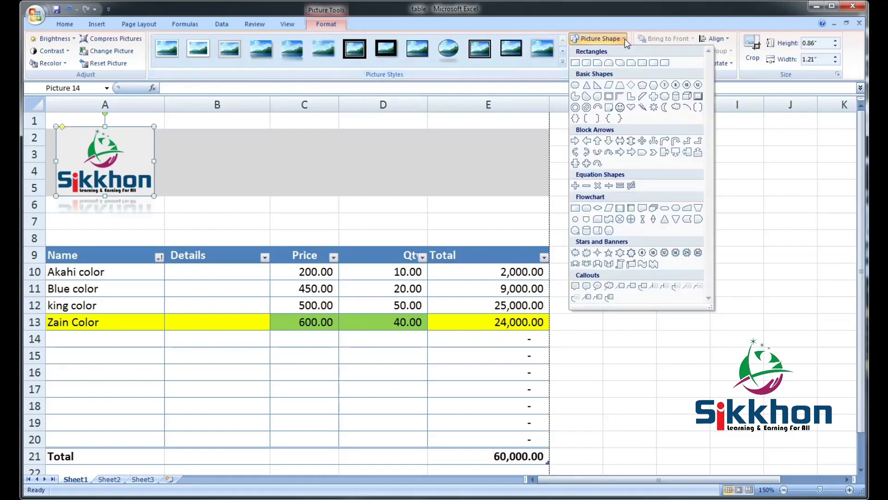
left_click(597, 85)
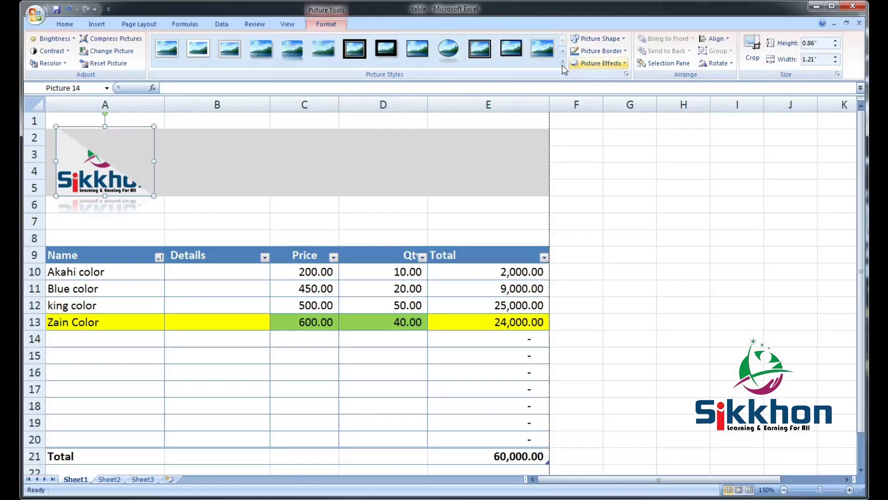
left_click(623, 41)
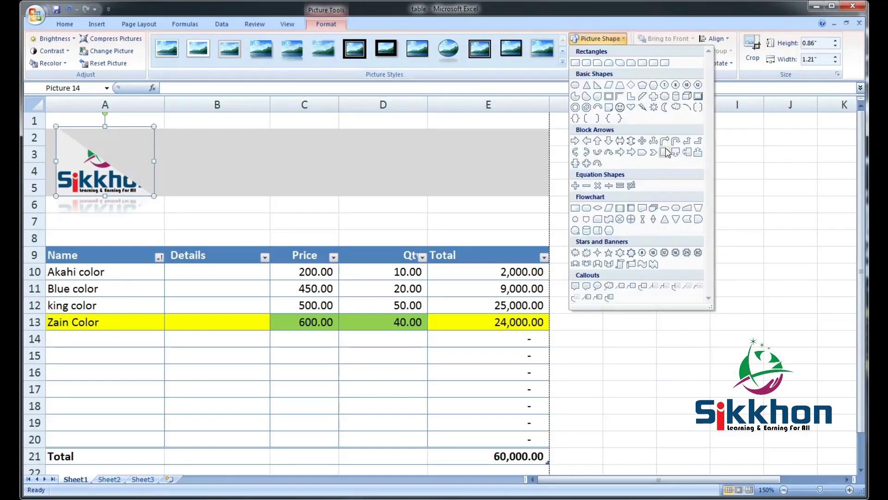
left_click(598, 97)
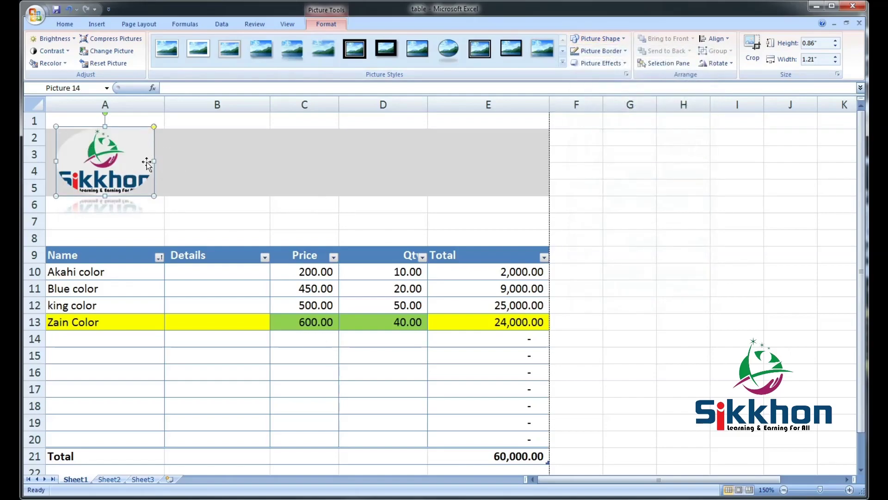
left_click(624, 39)
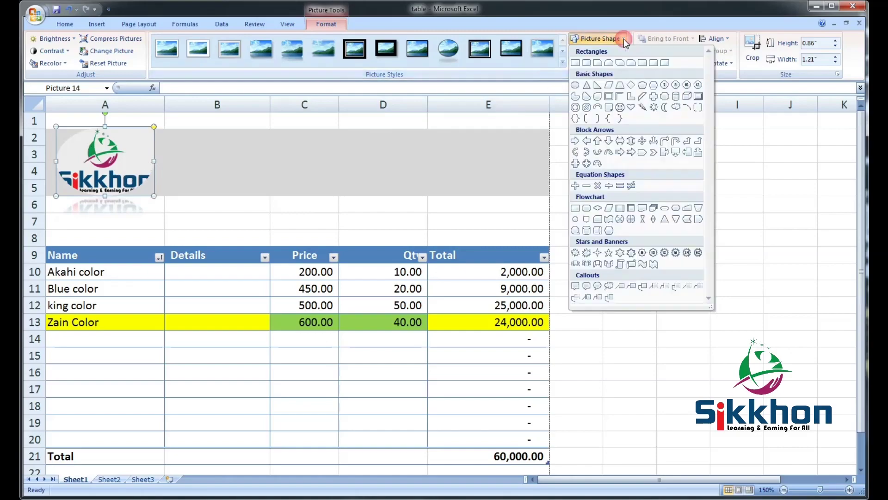
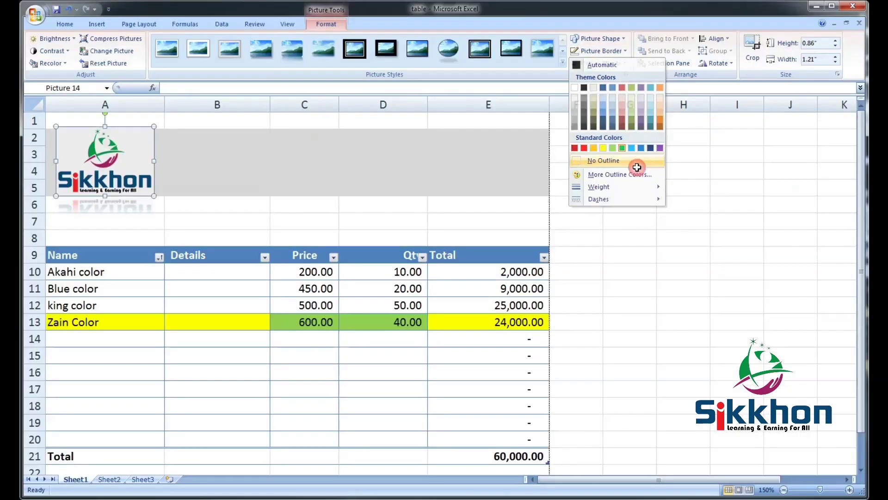
- Give the logo a green picture border from the standard colors
left_click(635, 168)
left_click(408, 180)
left_click(108, 159)
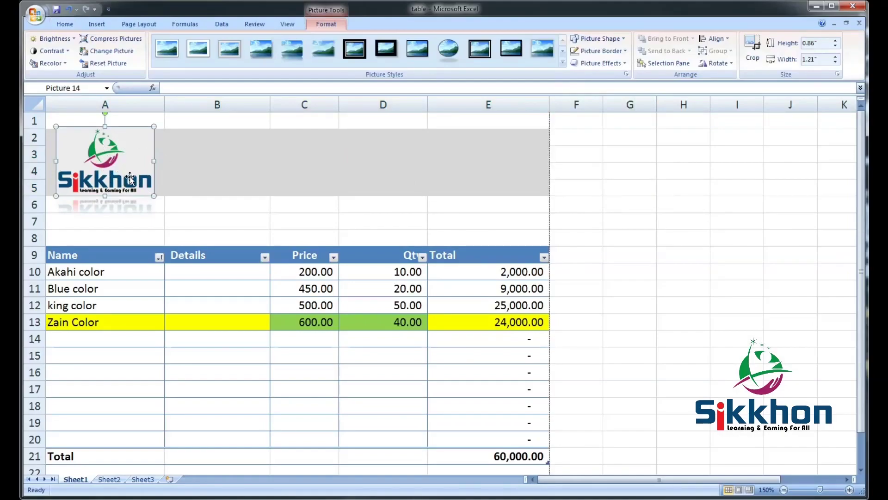
left_click(625, 52)
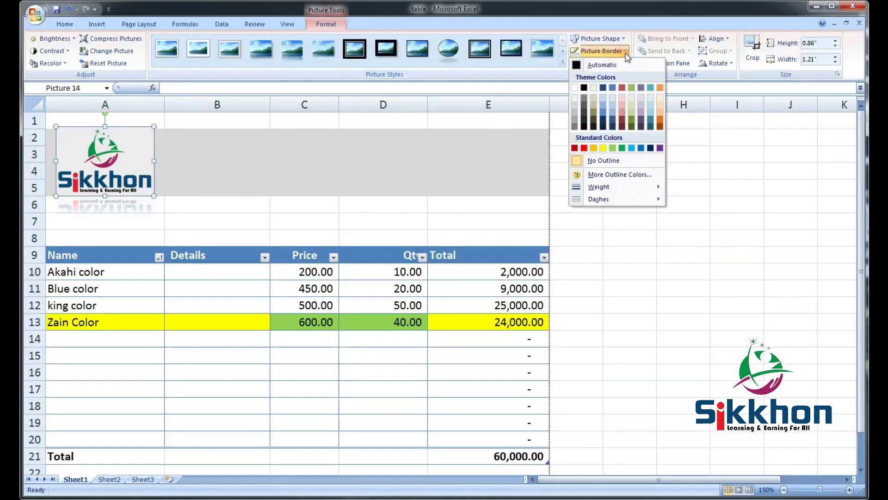
mouse_move(600, 191)
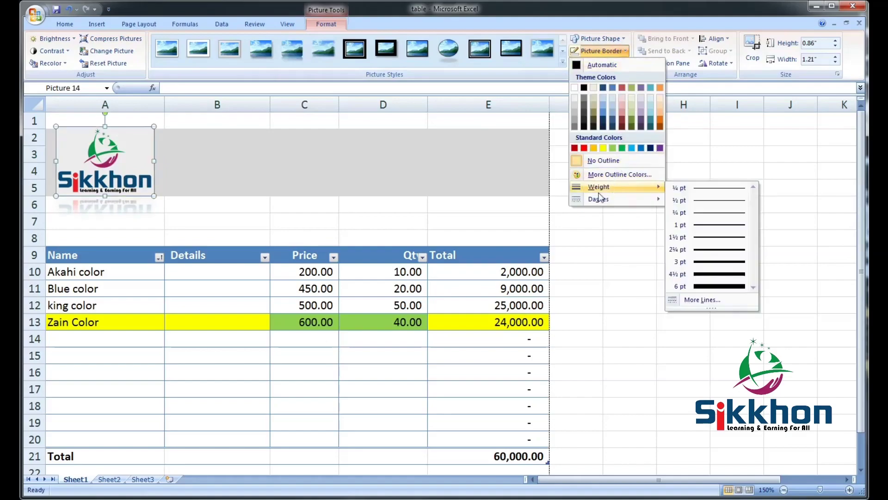
left_click(622, 148)
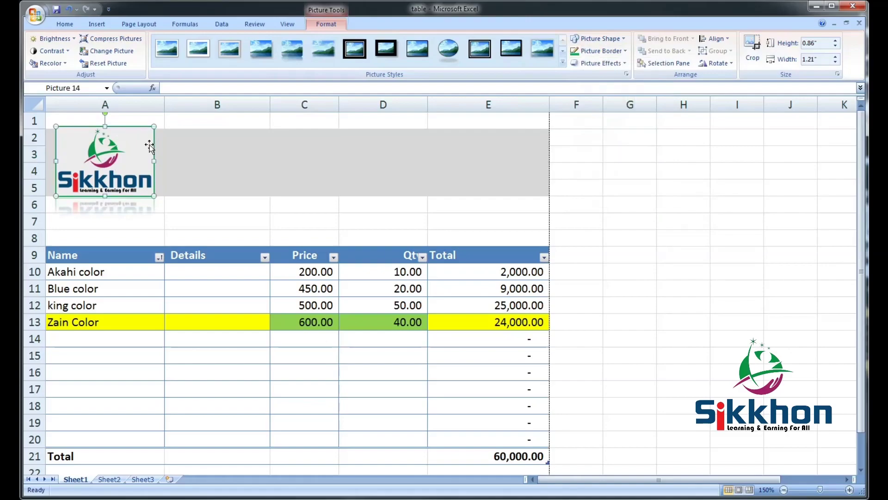
- Set the logo's border weight to 1½ pt and its line style to long dash dot dot
left_click(600, 51)
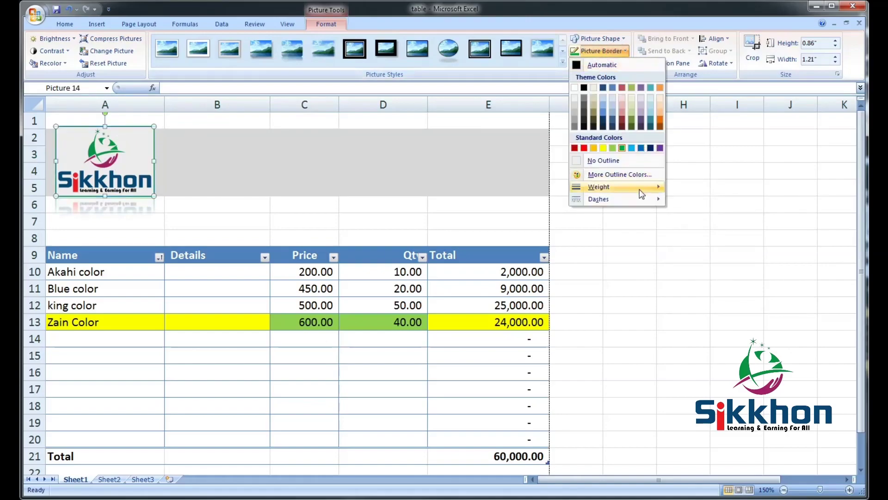
mouse_move(637, 191)
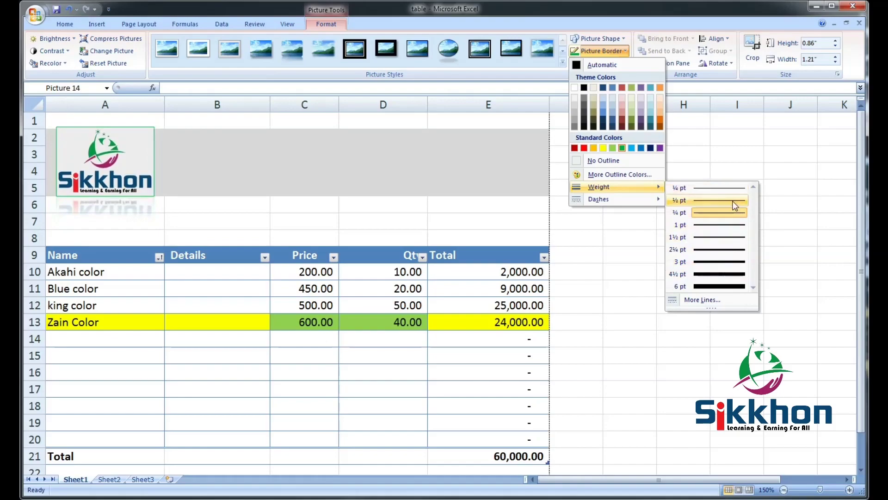
left_click(737, 237)
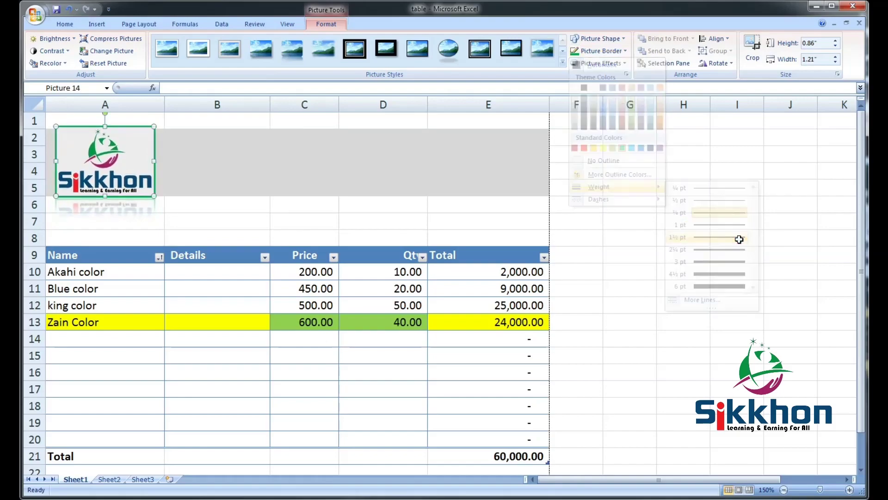
left_click(626, 52)
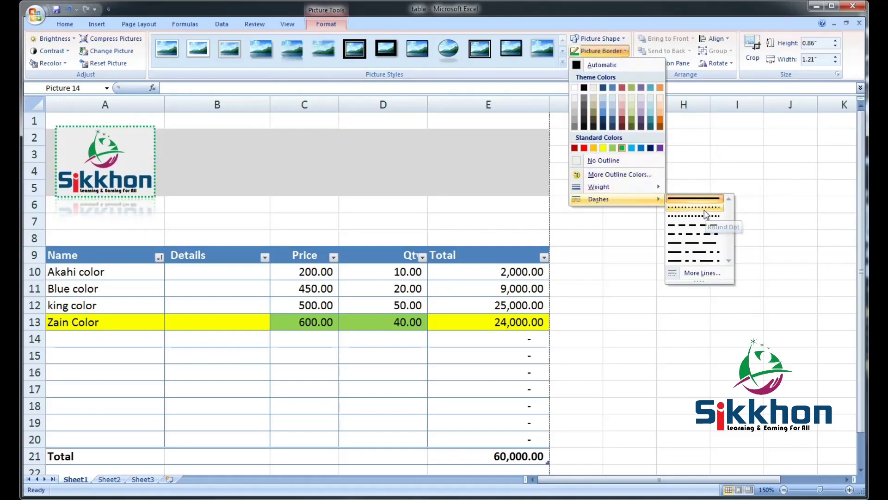
left_click(698, 258)
left_click(248, 166)
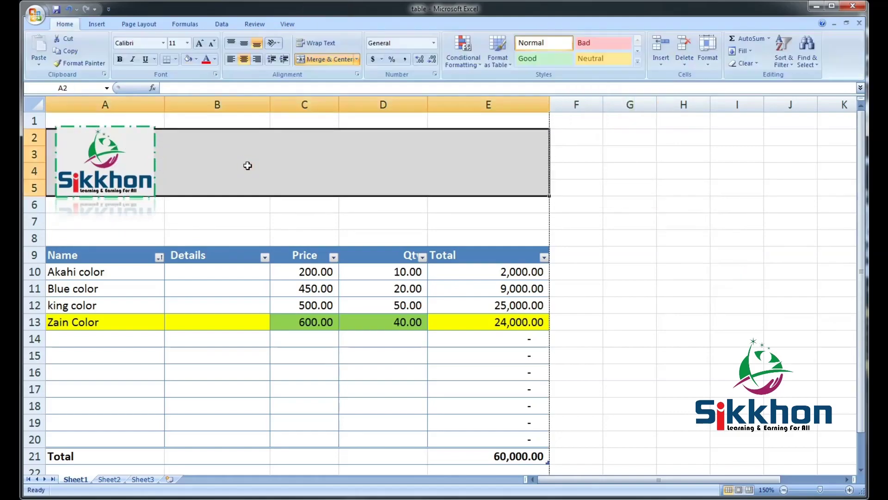
- Look through the shadow, reflection and glow picture effects for the logo without applying any
double_click(131, 161)
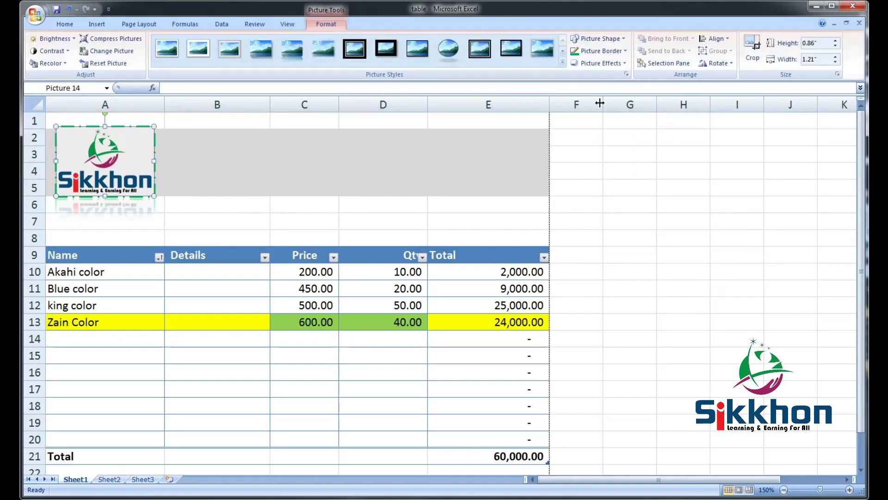
left_click(624, 64)
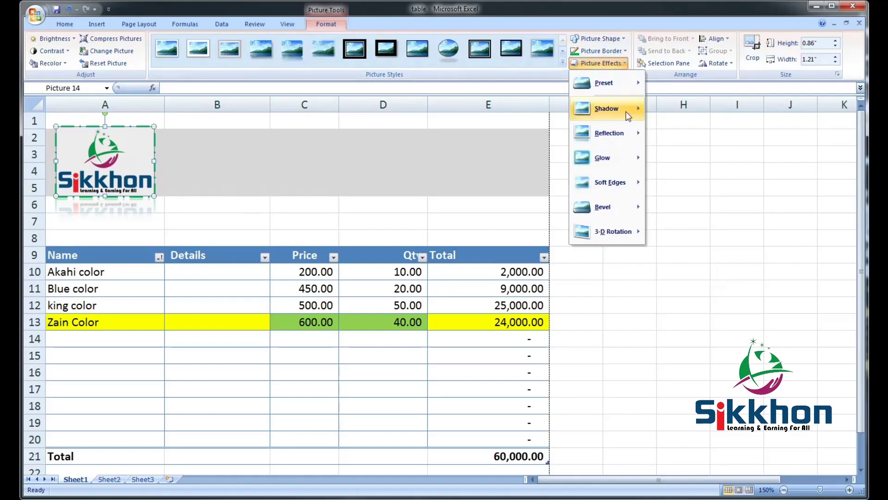
mouse_move(626, 112)
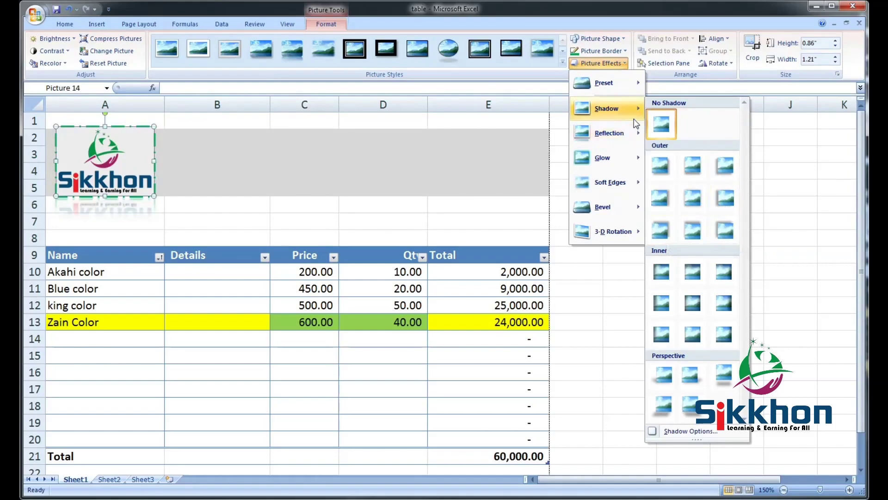
mouse_move(633, 128)
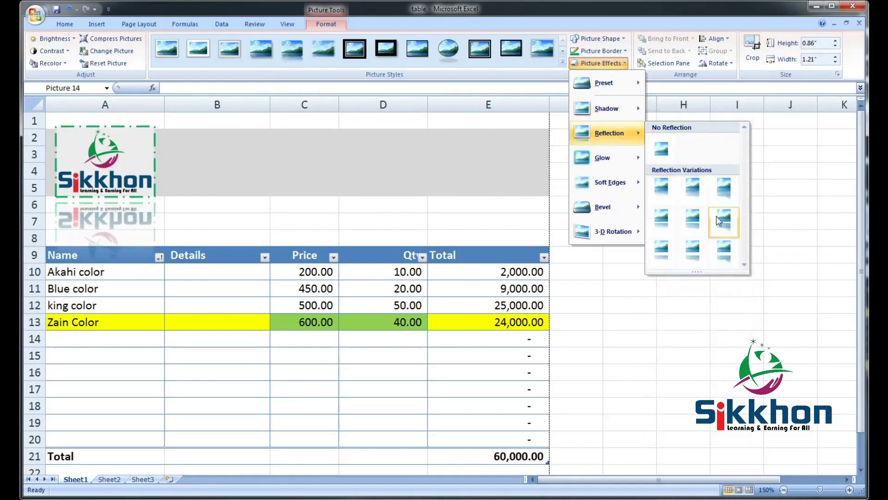
mouse_move(616, 157)
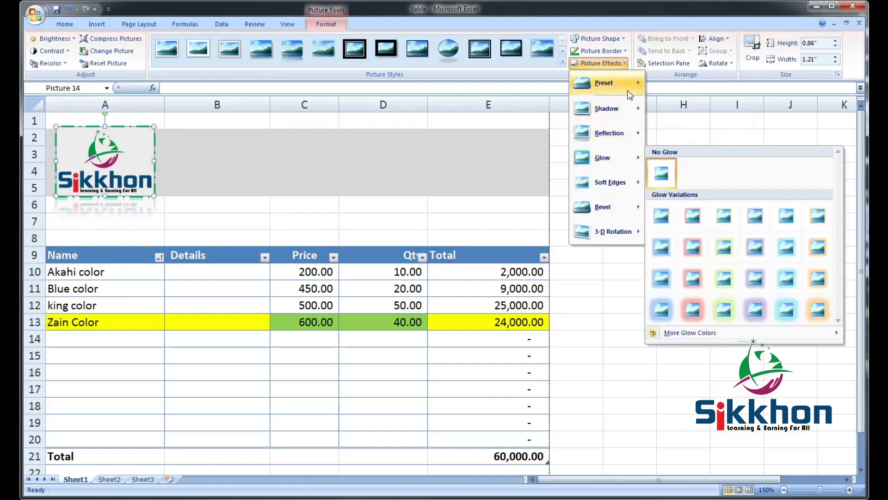
left_click(596, 26)
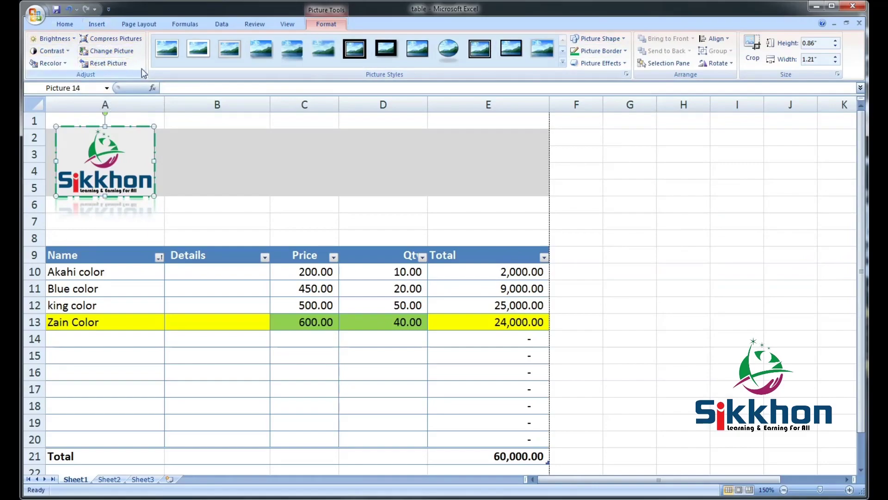
- Try the +30 % brightness setting on the logo
left_click(74, 41)
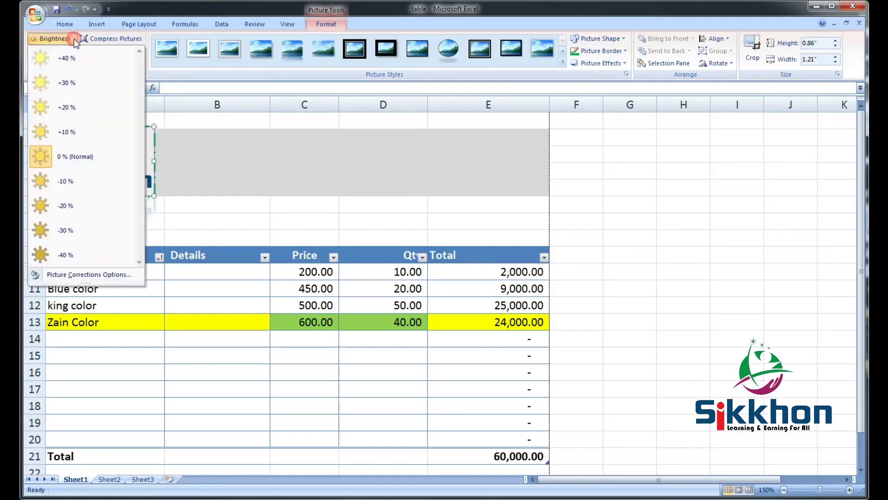
left_click(216, 172)
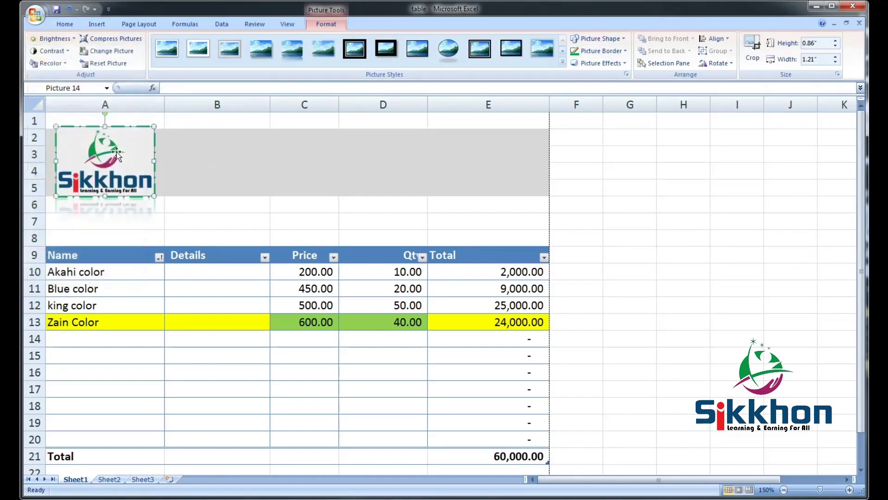
left_click(70, 40)
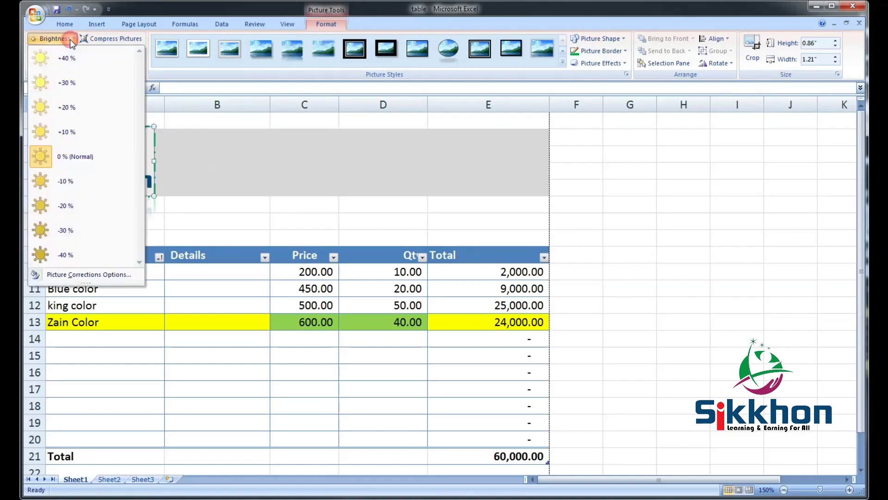
left_click(86, 85)
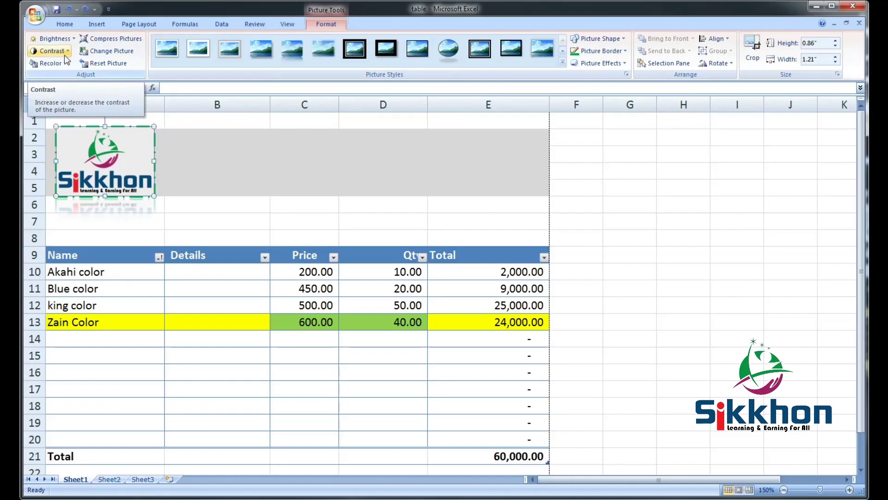
- Replace the logo with the picture office_excel_xls_100223 from the sikkhon folder, keeping its formatting
left_click(112, 53)
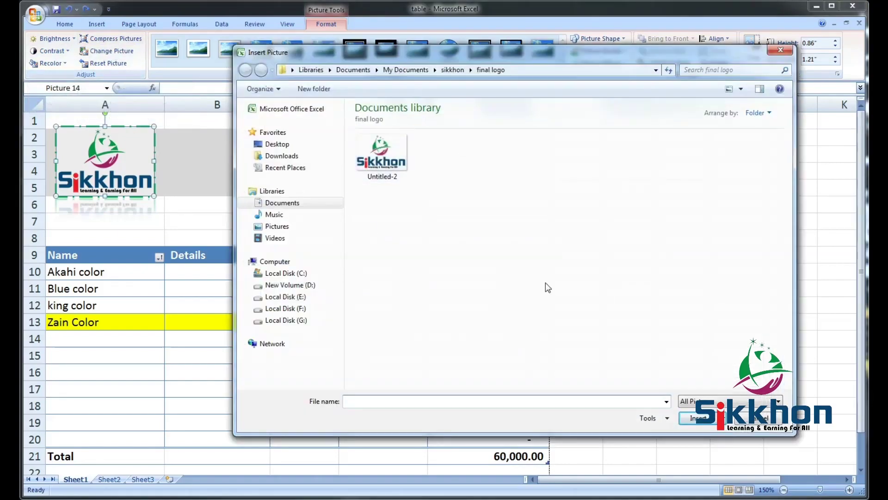
left_click(590, 233)
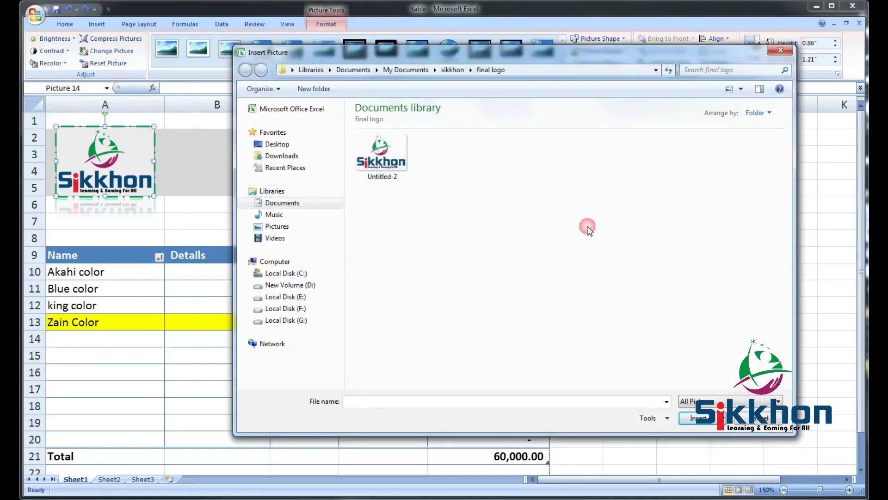
key("BackSpace")
double_click(571, 249)
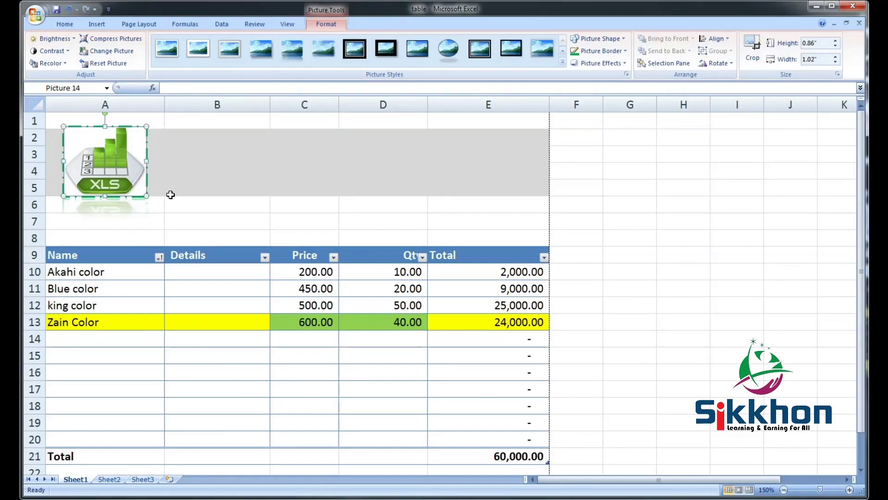
- Replace the logo picture with the Sikkhon logo from the final logo folder
left_click(111, 51)
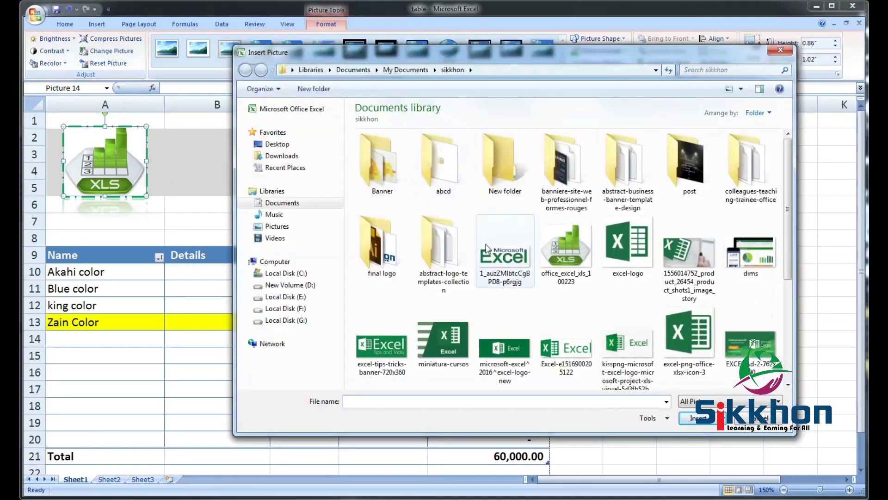
double_click(372, 246)
double_click(392, 157)
left_click(250, 173)
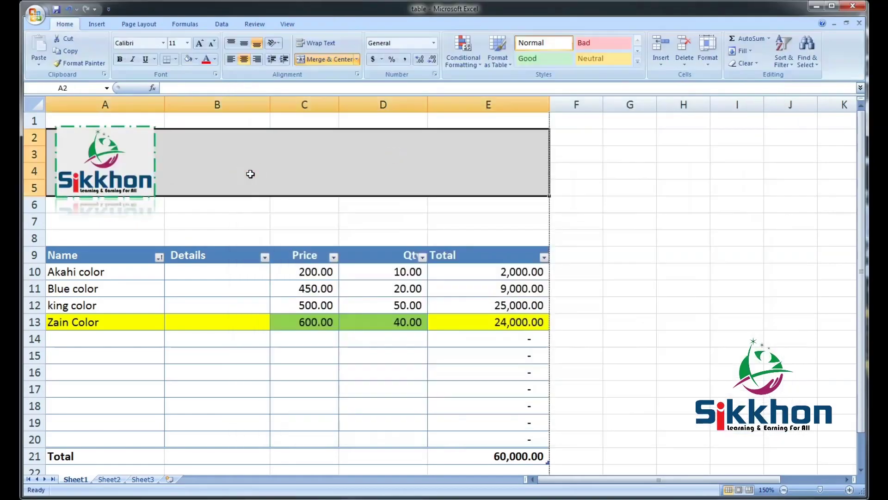
left_click(184, 207)
left_click(114, 188)
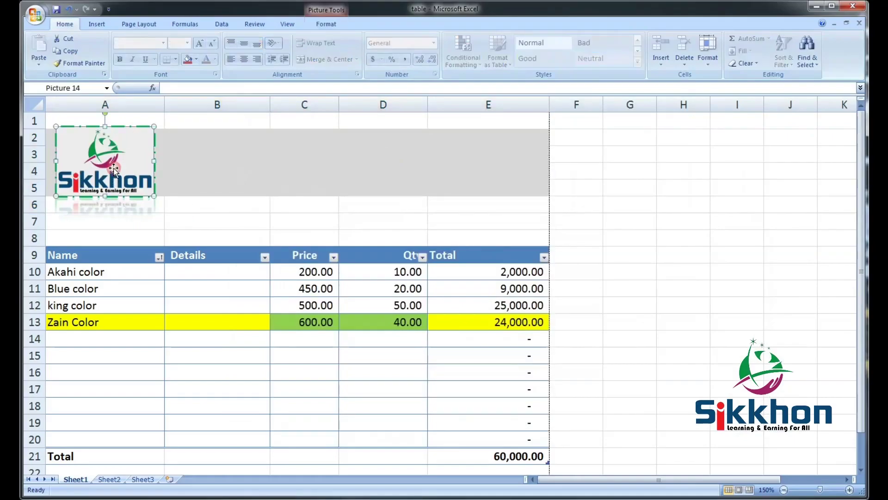
left_click(326, 24)
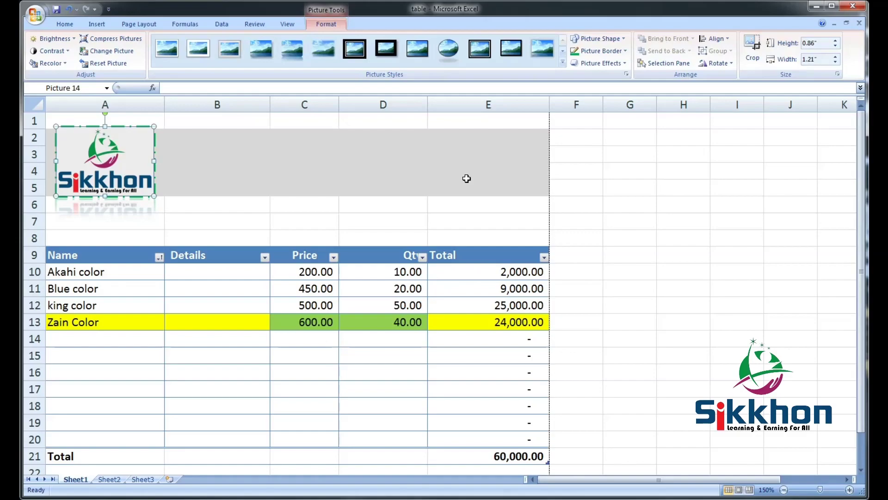
- Browse the clip art with an empty search and insert the orange walking face clip into the sheet
left_click(96, 24)
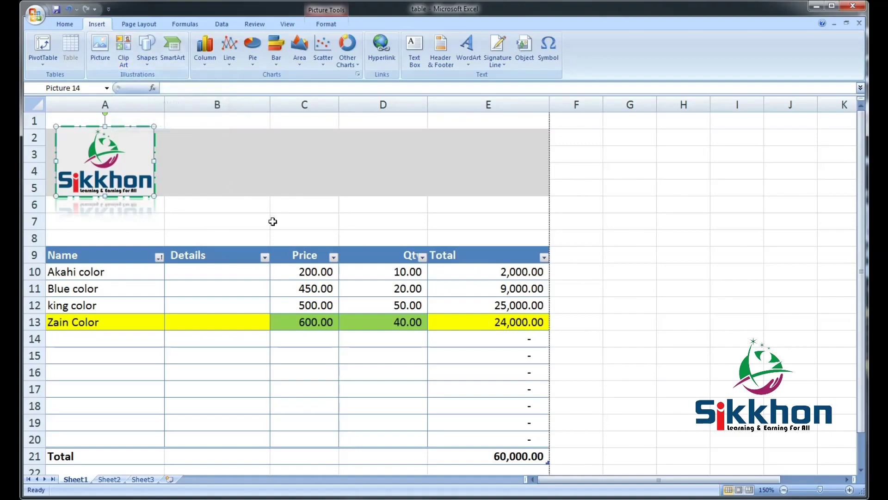
left_click(128, 55)
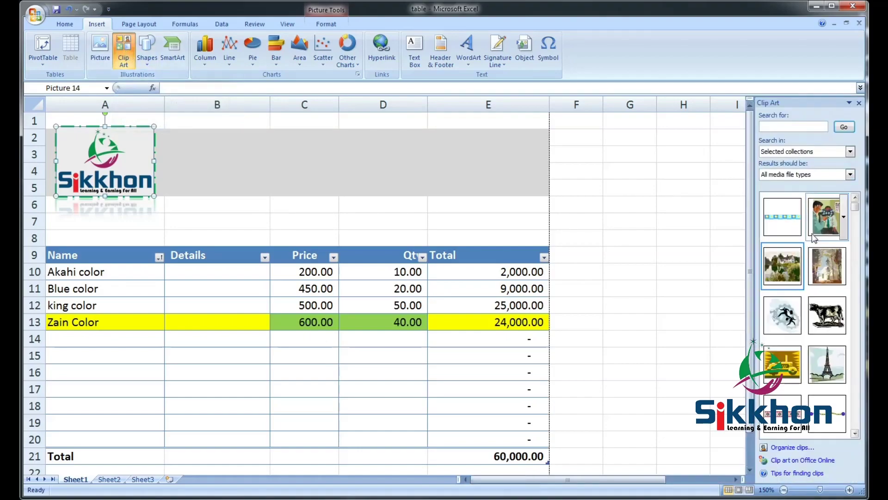
mouse_move(811, 261)
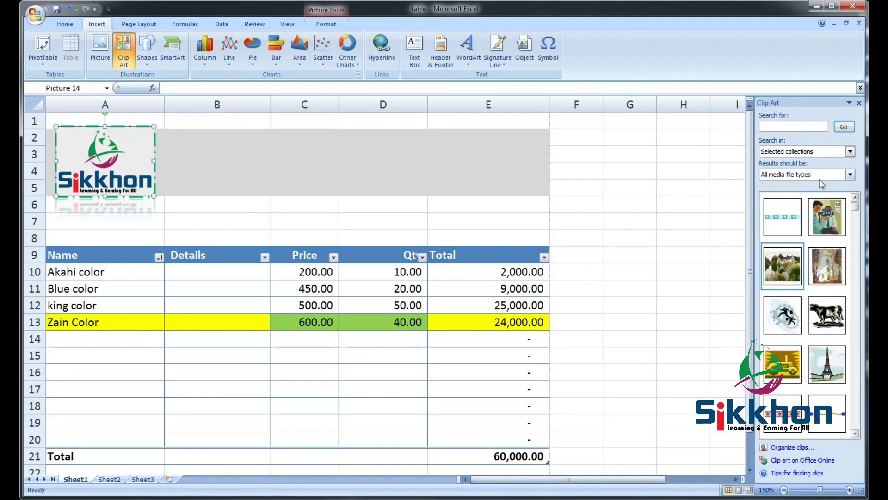
mouse_move(822, 221)
left_click(848, 129)
mouse_move(822, 271)
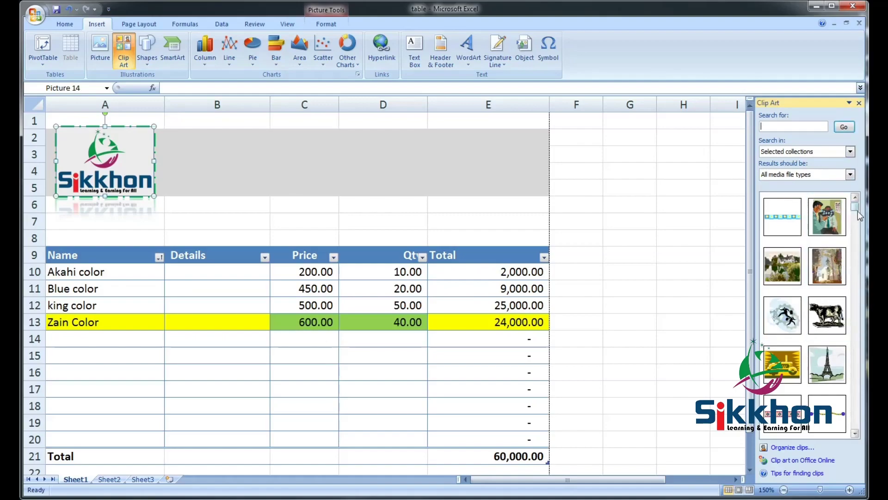
left_click_drag(858, 211, 858, 244)
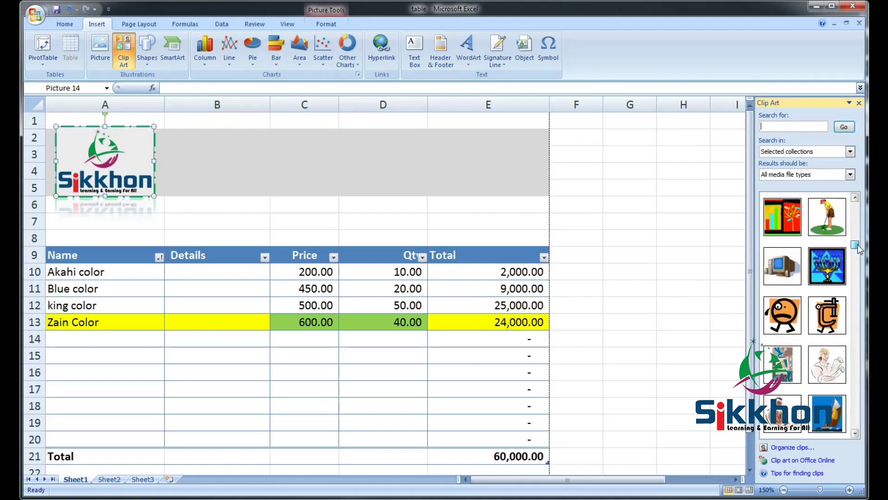
left_click(783, 314)
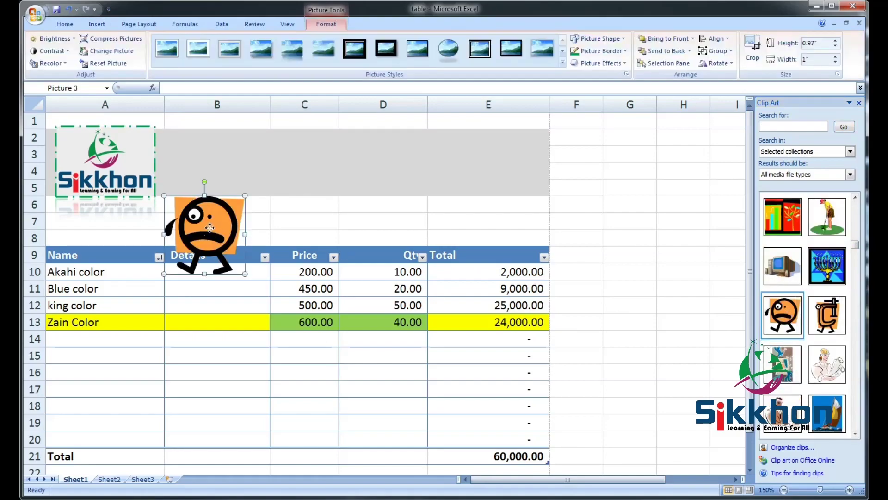
- Shrink the orange face clip art to 0.69" high by 0.72" wide and place it beside rows 18–21 in columns F–G
left_click_drag(210, 228, 617, 383)
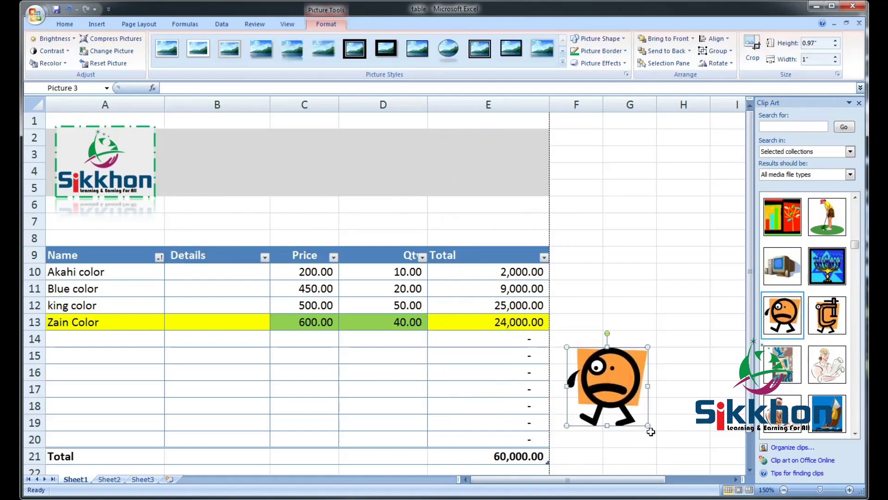
left_click_drag(647, 425, 626, 403)
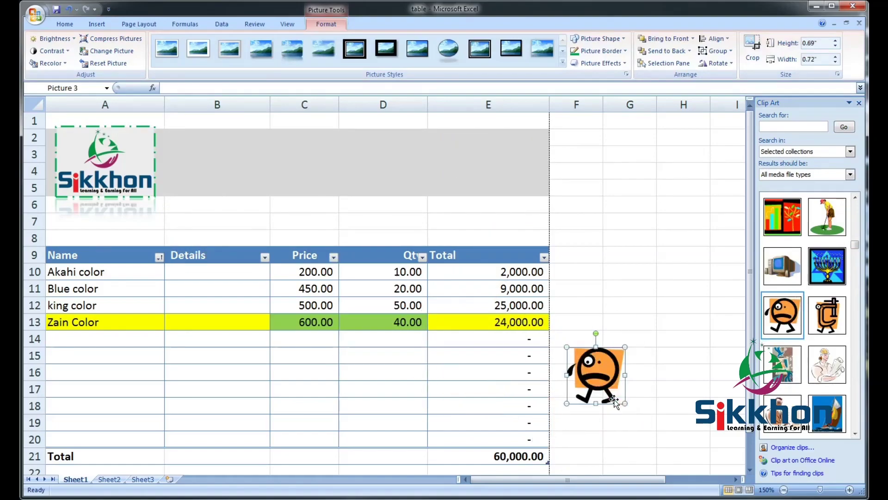
left_click_drag(588, 364, 578, 425)
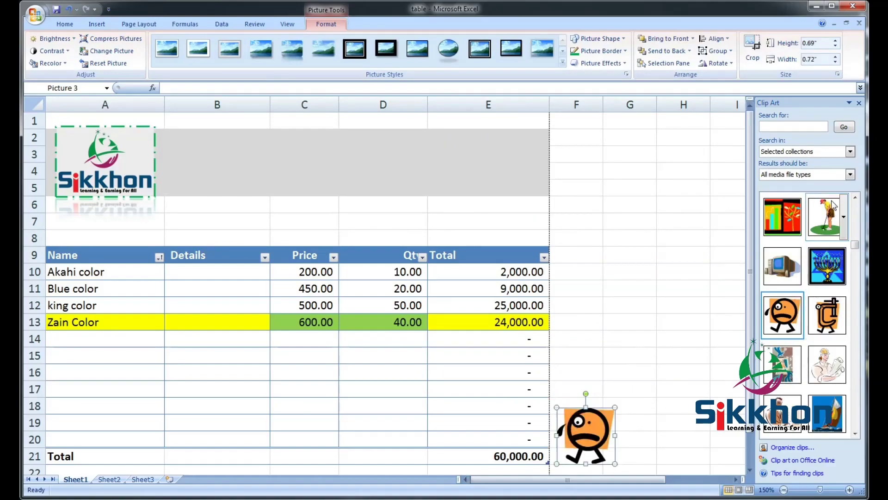
- Look over the clip art media types, search collections and available clips
left_click(850, 175)
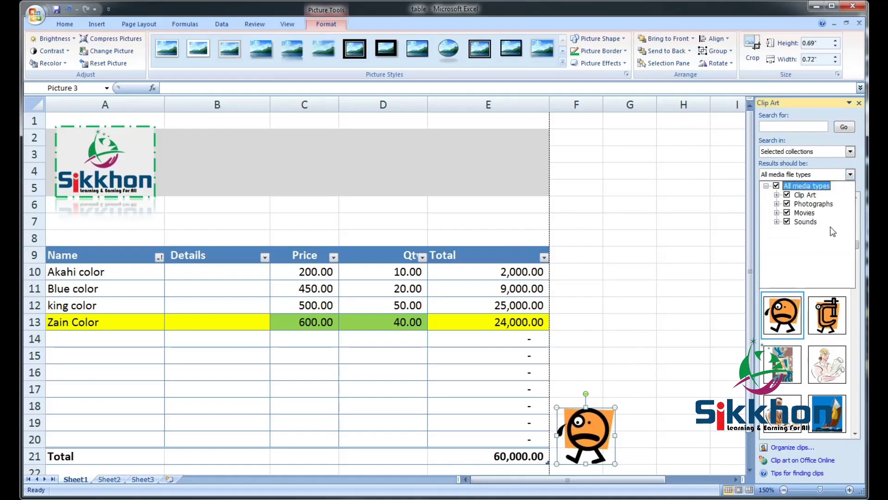
left_click(850, 151)
left_click(852, 153)
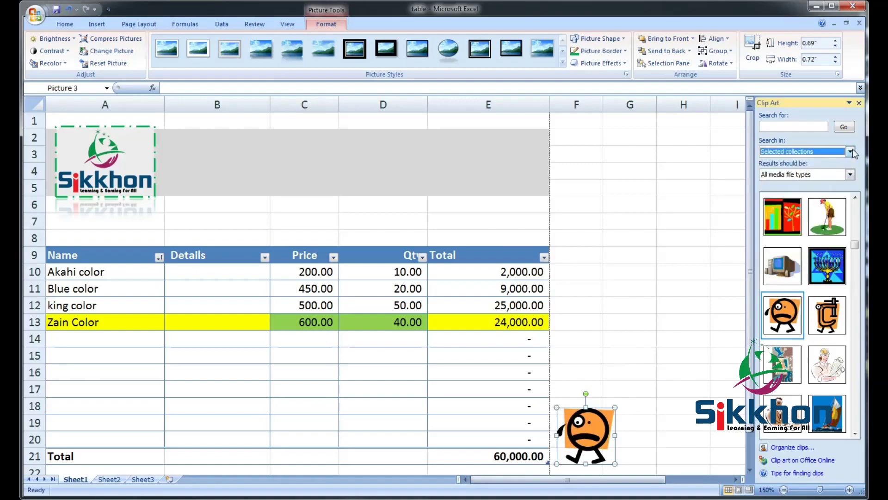
left_click_drag(856, 244, 855, 206)
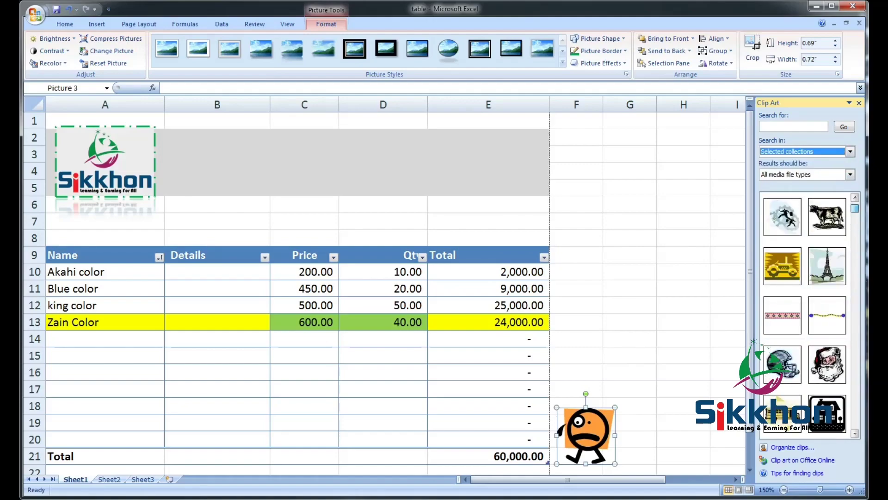
left_click(293, 50)
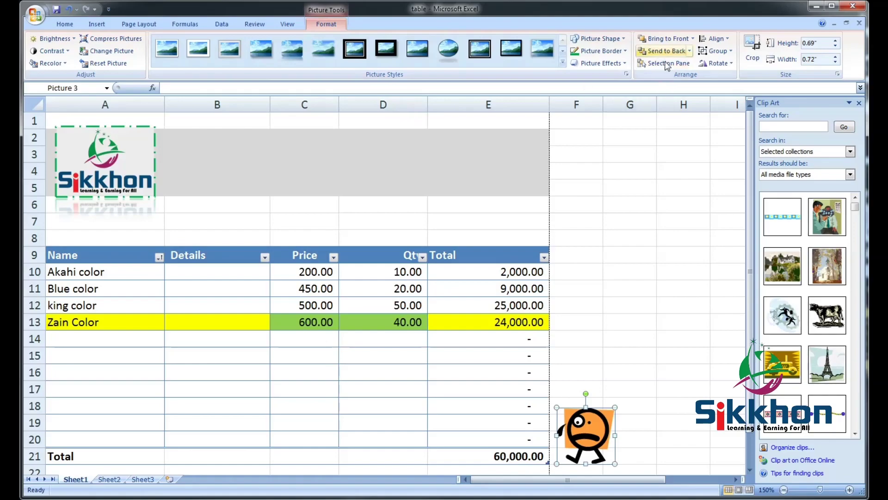
- Move the orange face clip art so it overlaps the logo's right edge and bring it forward
left_click_drag(588, 428, 145, 162)
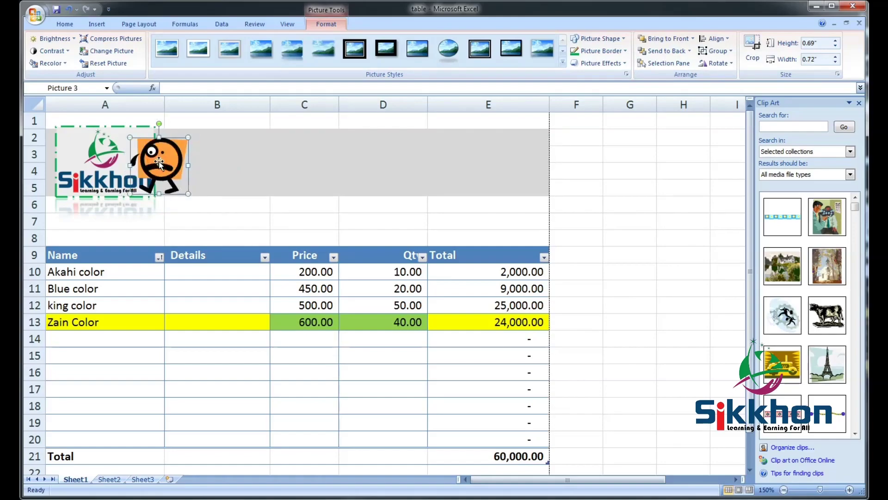
left_click(693, 39)
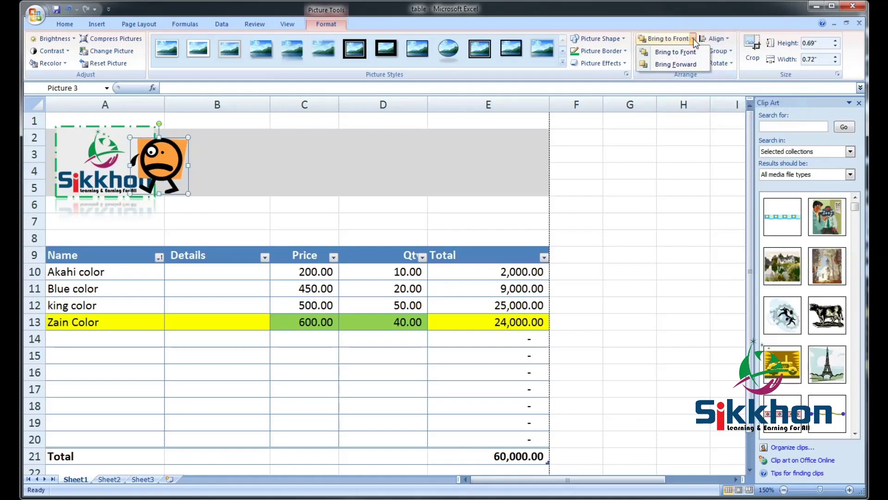
left_click(688, 65)
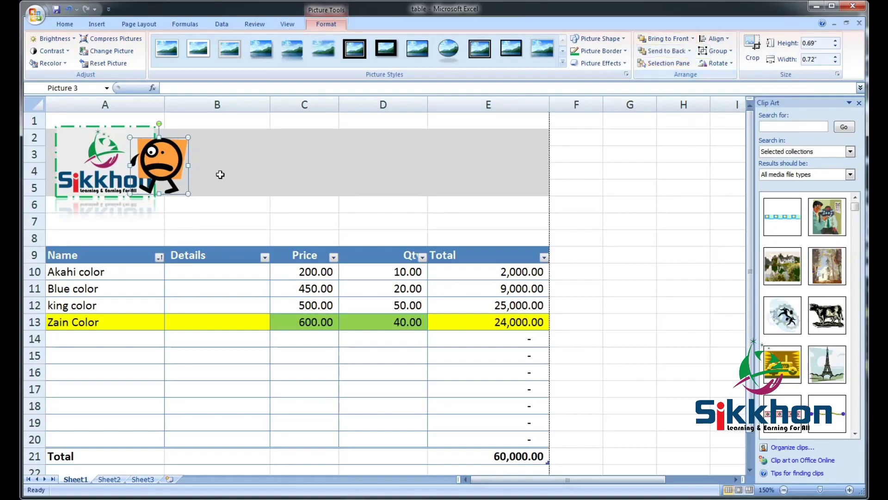
- Bring the Sikkhon logo to the front, over the orange face clip art
left_click(103, 143)
left_click(679, 39)
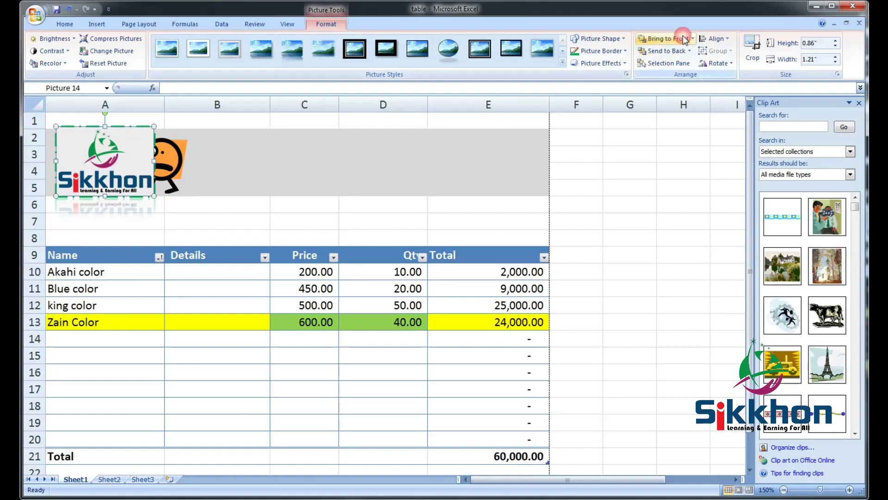
left_click(693, 39)
left_click(685, 54)
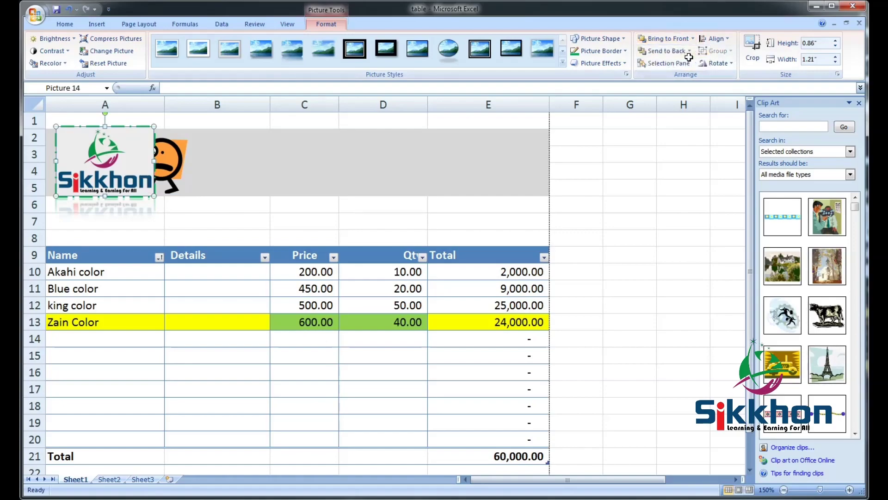
- Bring the orange face clip art to the front of the logo and delete it from the sheet
left_click(246, 159)
left_click(98, 167)
left_click(171, 158)
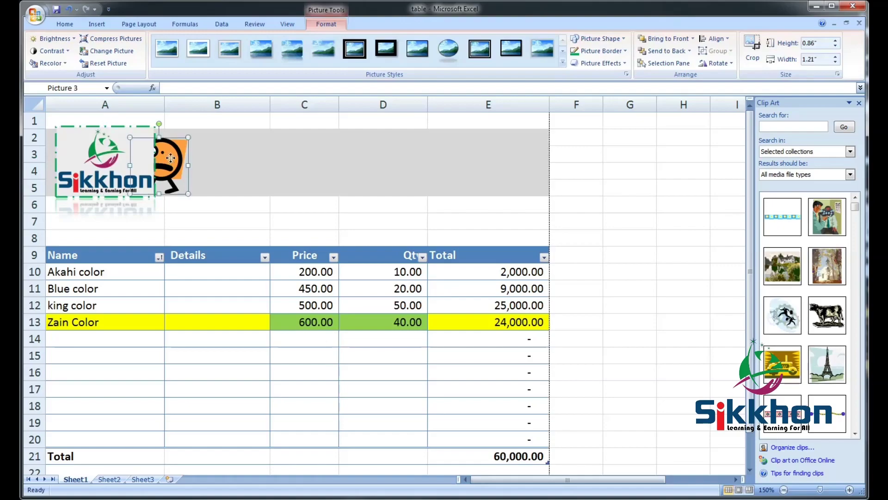
left_click(667, 39)
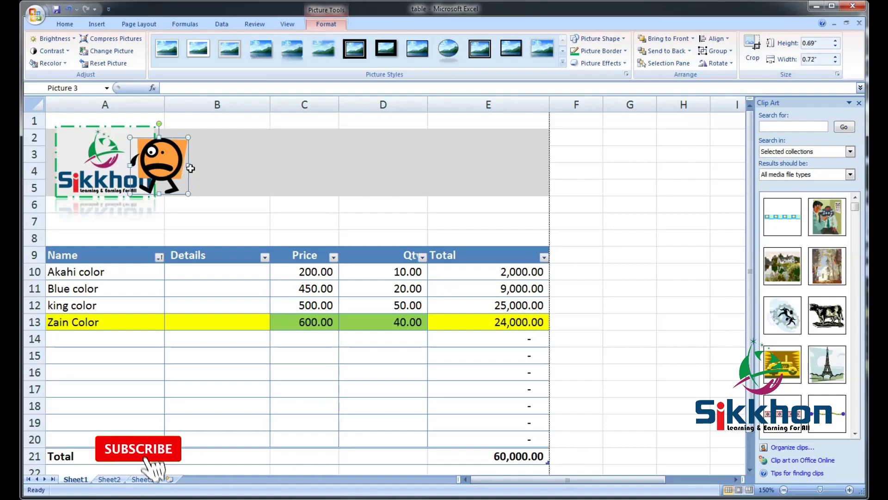
key("Delete")
left_click(296, 206)
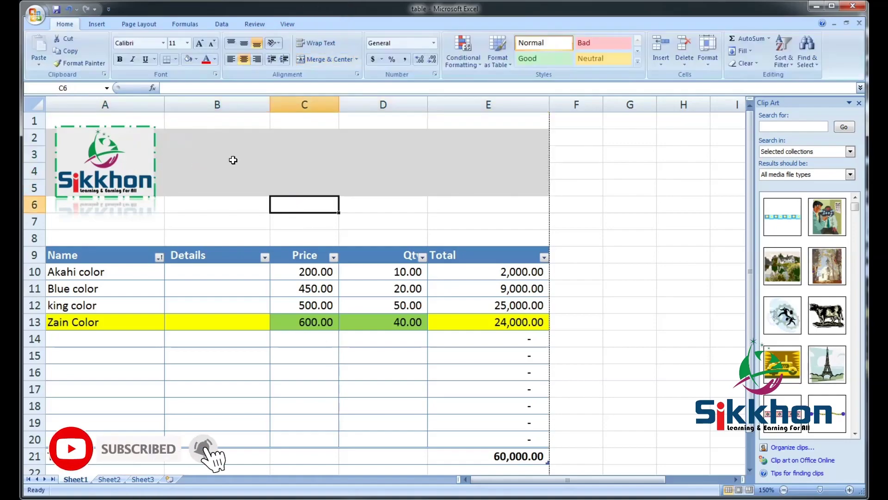
- Draw a straight arrow about 2.39" wide and 0.93" high, rising from cell B19 to cell D14
left_click(93, 27)
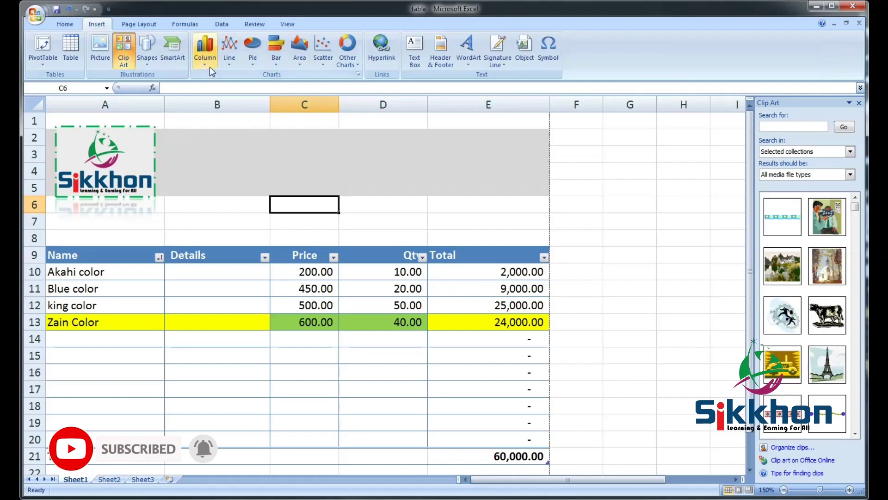
left_click(149, 54)
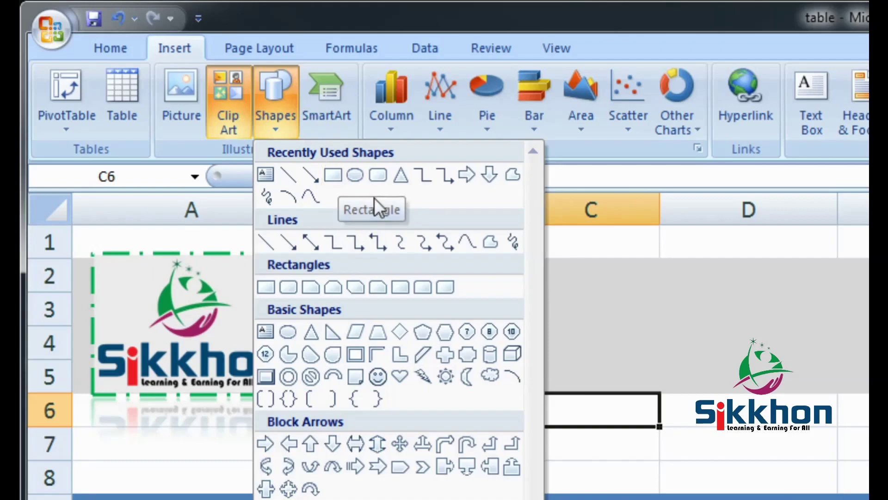
left_click(314, 175)
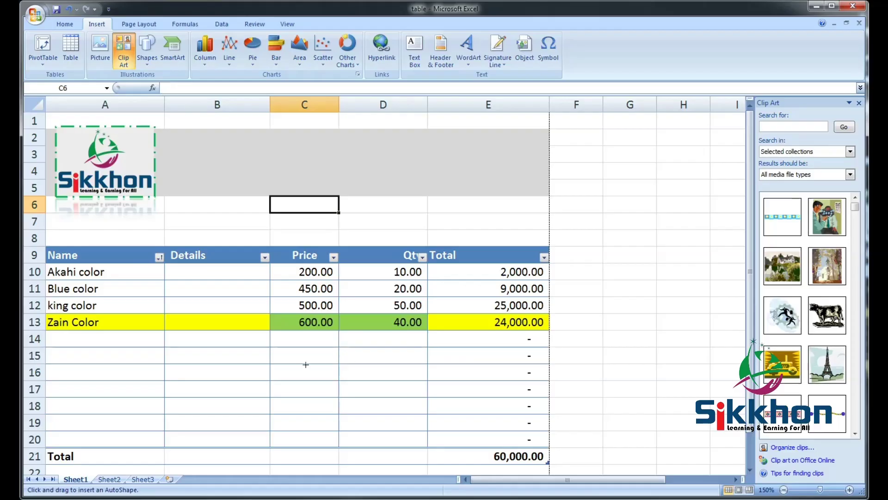
left_click_drag(197, 415, 389, 340)
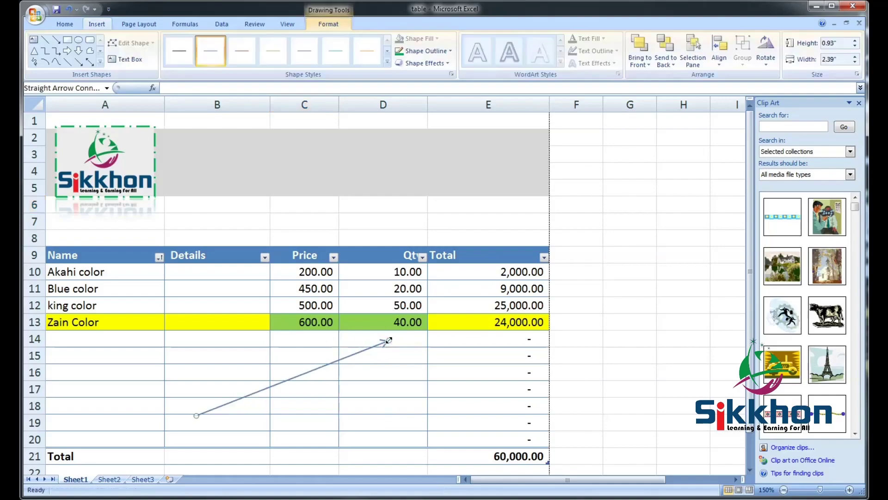
left_click(601, 359)
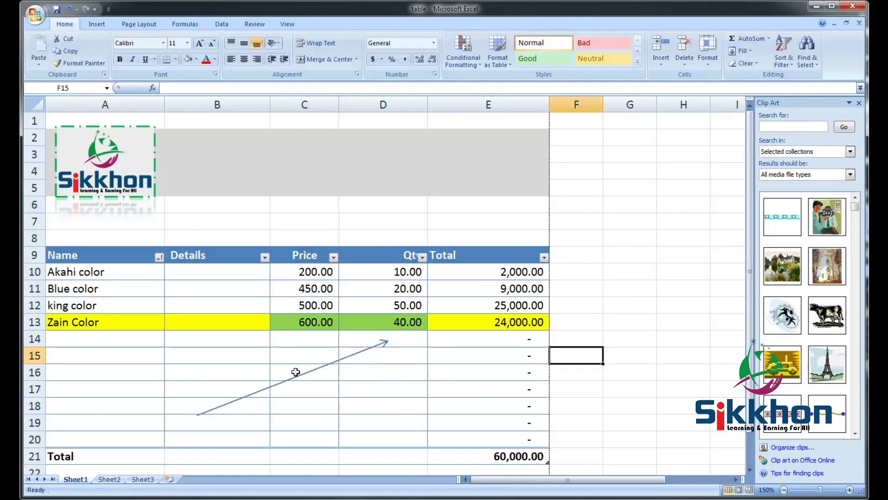
- Apply the thick red preset line style from the third row of the shape styles to the arrow
left_click(379, 345)
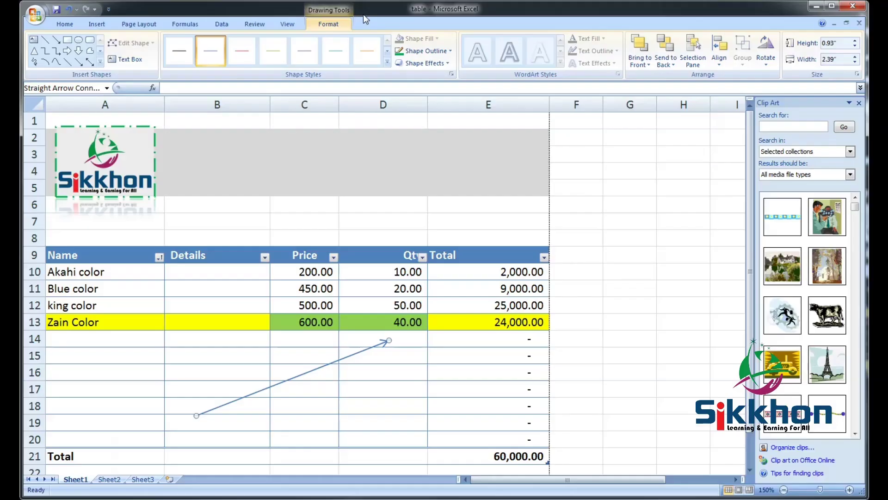
left_click(554, 124)
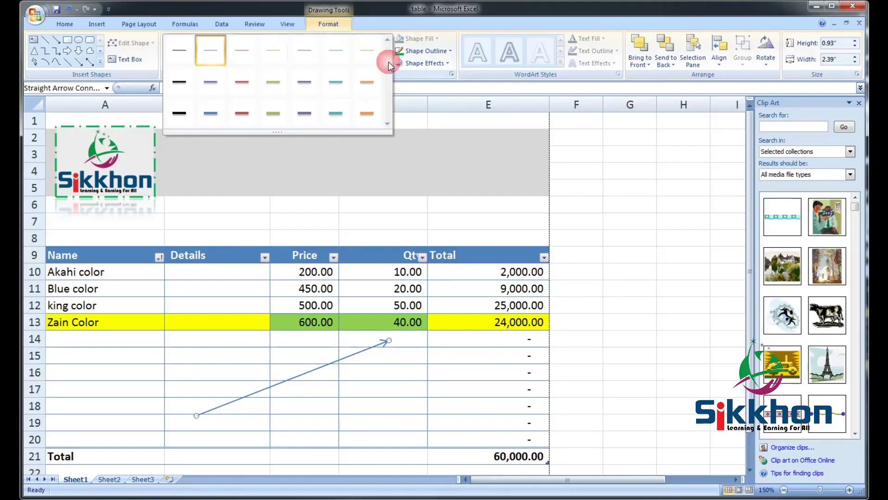
left_click(242, 116)
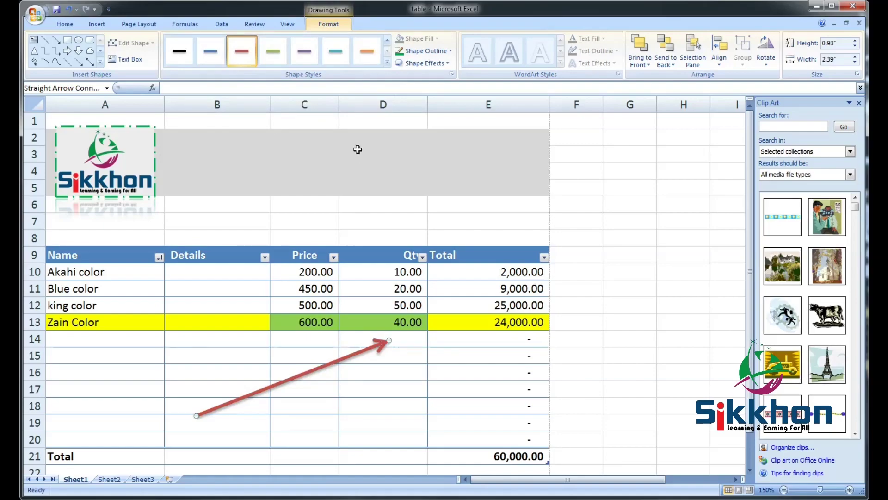
- Draw a rounded rectangle about 2.29" wide and 0.46" high across columns B to D in rows 6 to 8, above the table
left_click(96, 24)
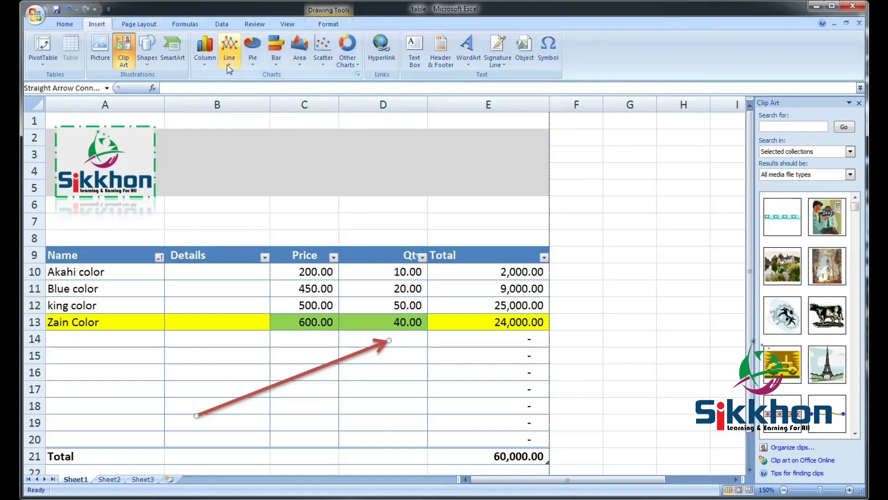
left_click(152, 58)
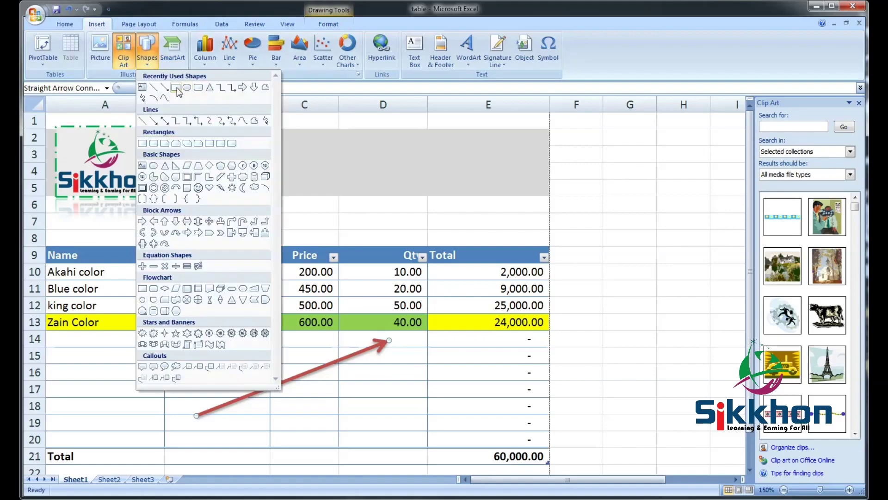
left_click(199, 88)
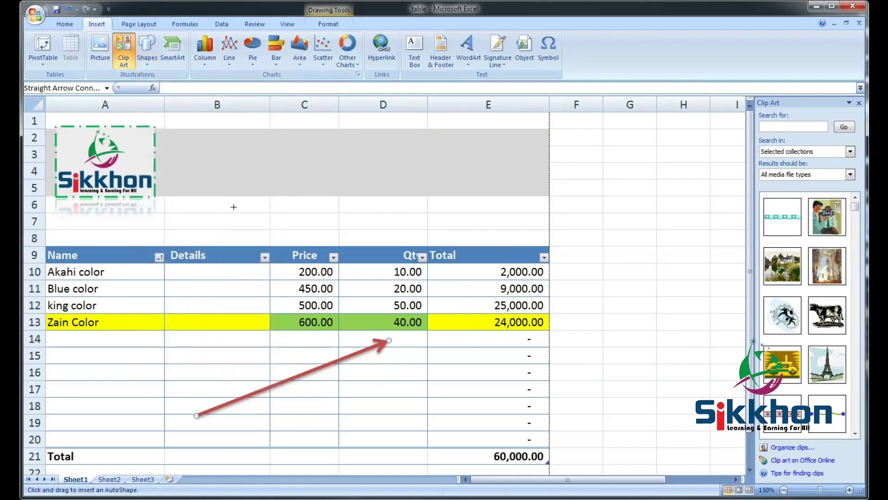
left_click_drag(227, 204, 410, 240)
left_click_drag(359, 213, 348, 214)
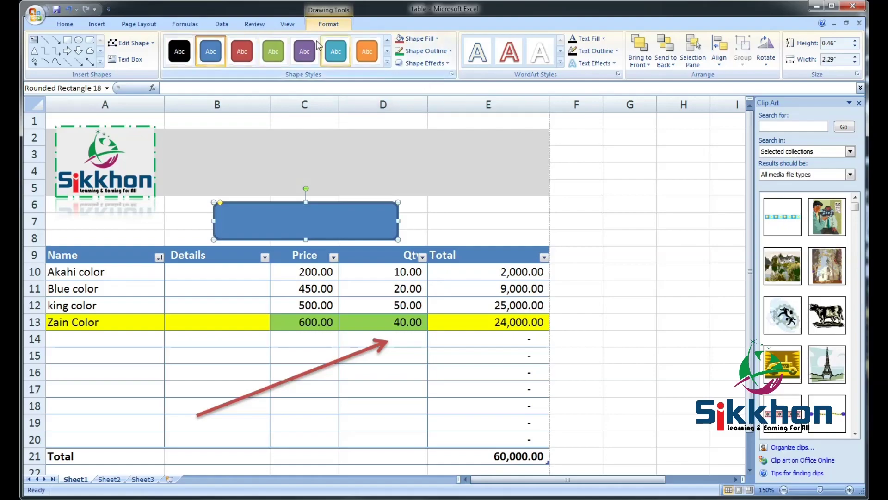
- Apply the red preset style from the fifth row of the shape styles to the rounded rectangle and nudge it slightly toward column A
left_click(387, 63)
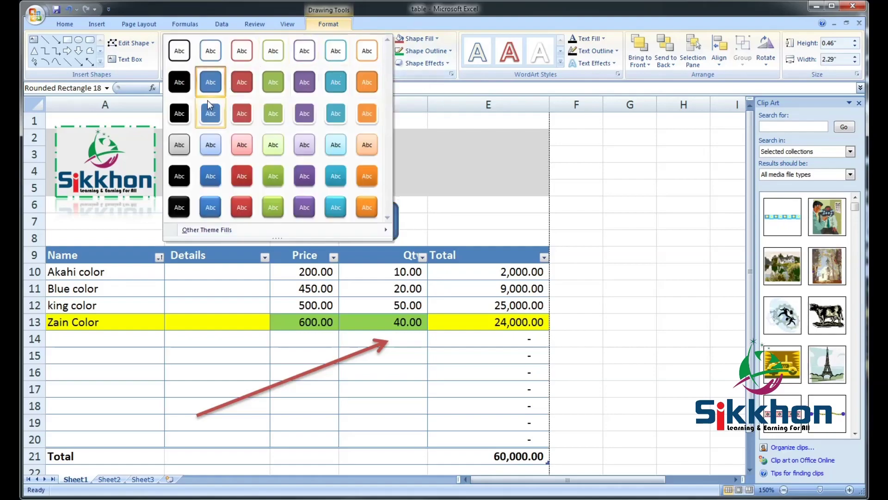
left_click(243, 175)
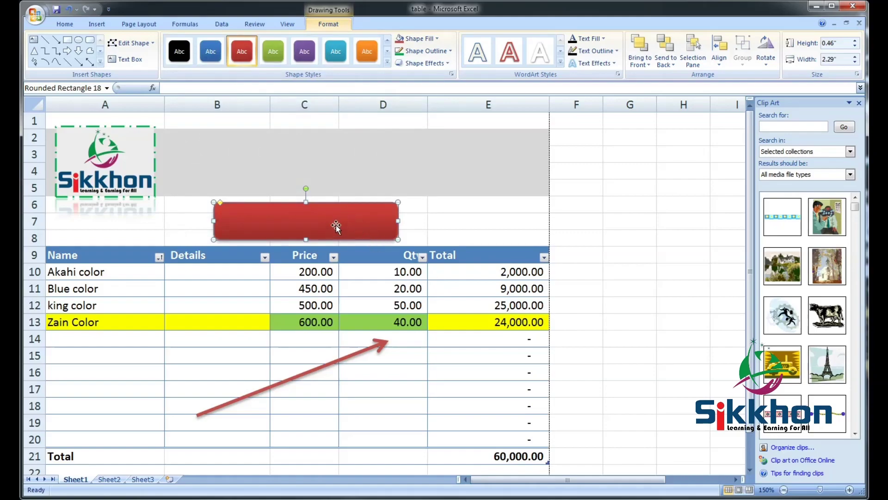
left_click_drag(336, 225, 332, 225)
left_click(386, 62)
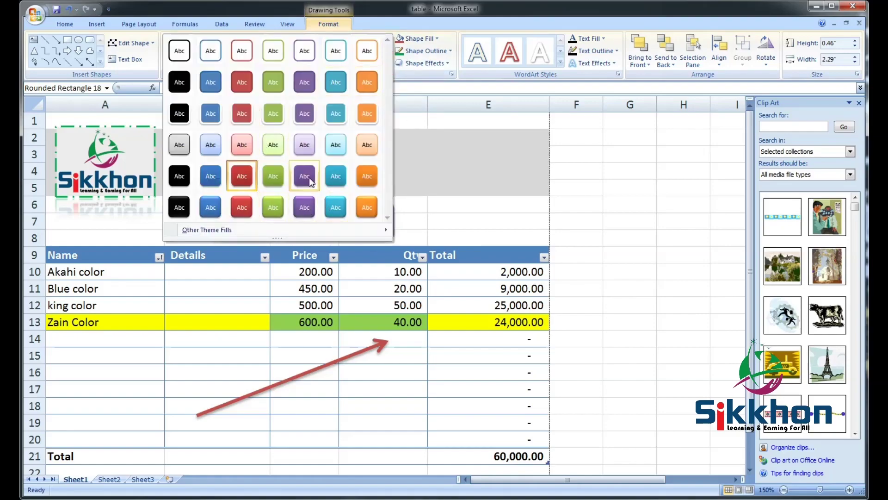
left_click(238, 176)
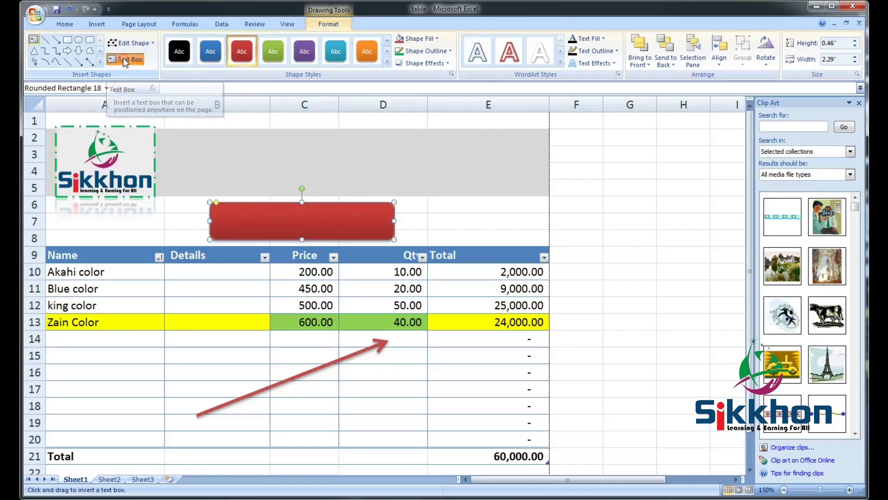
- Add the text "Invoice" inside the red rounded rectangle
left_click(228, 118)
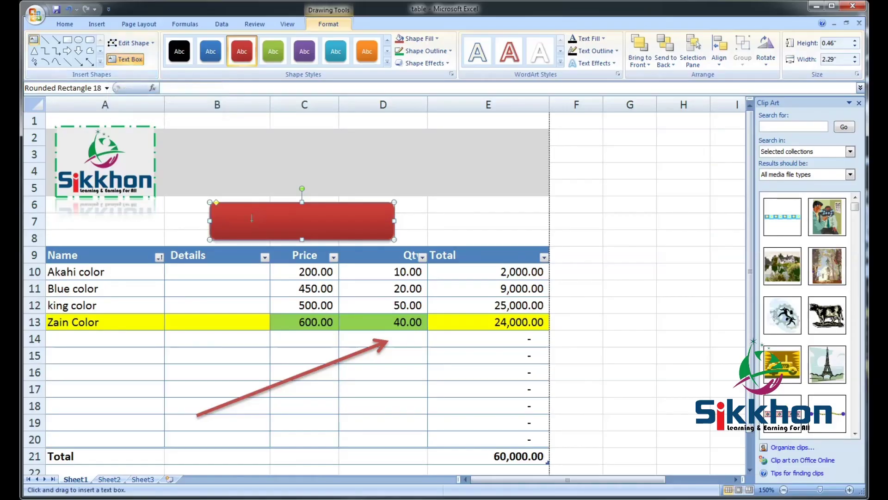
left_click(223, 220)
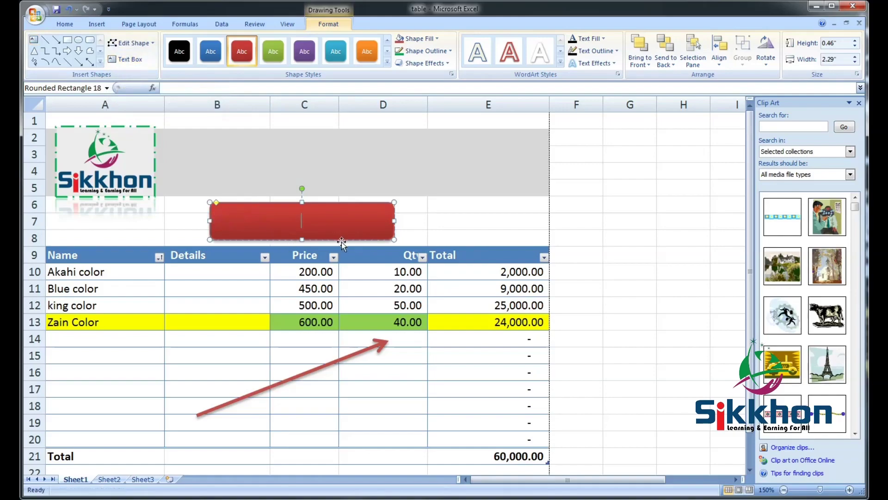
type("Invoice")
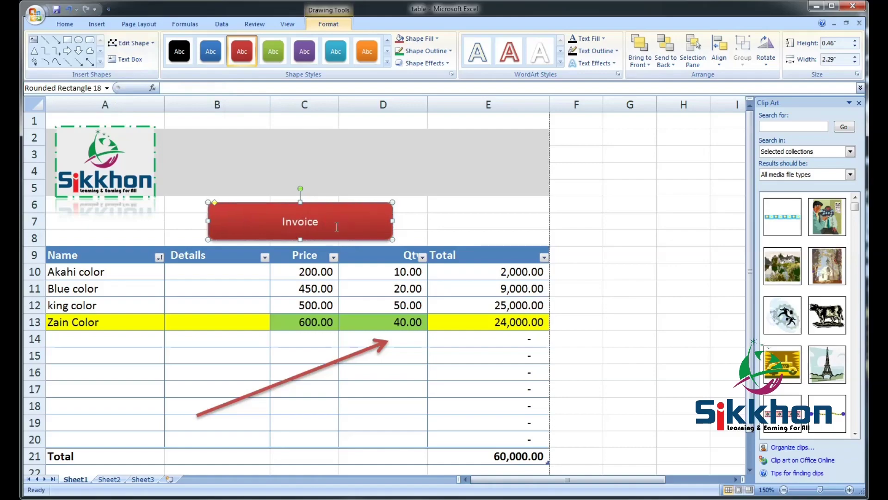
- Enlarge the "Invoice" text to 20 pt and set its font colour to white
double_click(300, 221)
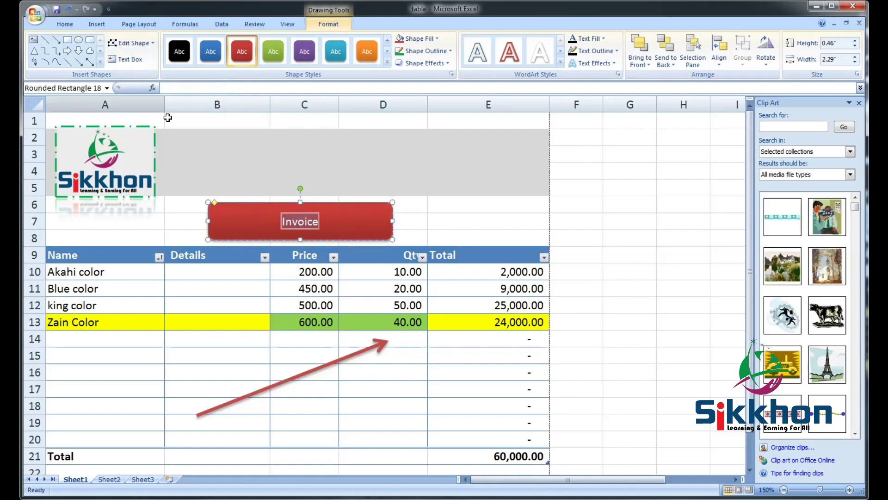
left_click(65, 23)
left_click(199, 43)
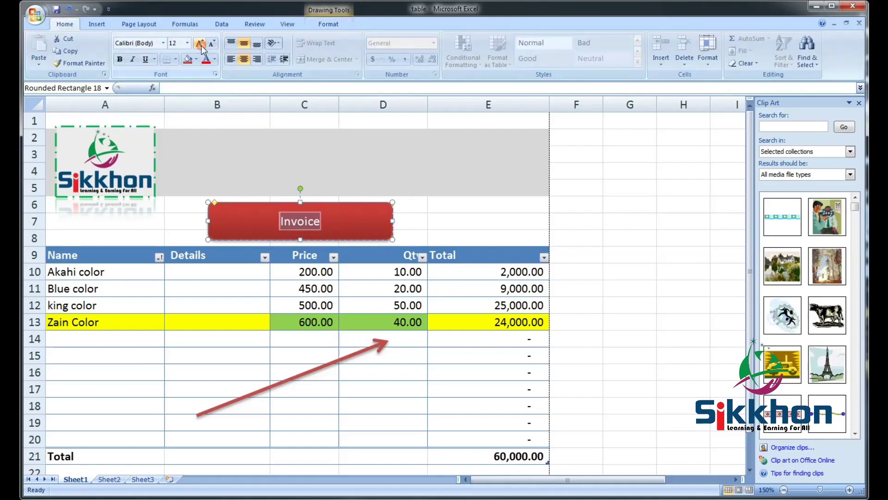
left_click(199, 43)
left_click(200, 43)
left_click(200, 43)
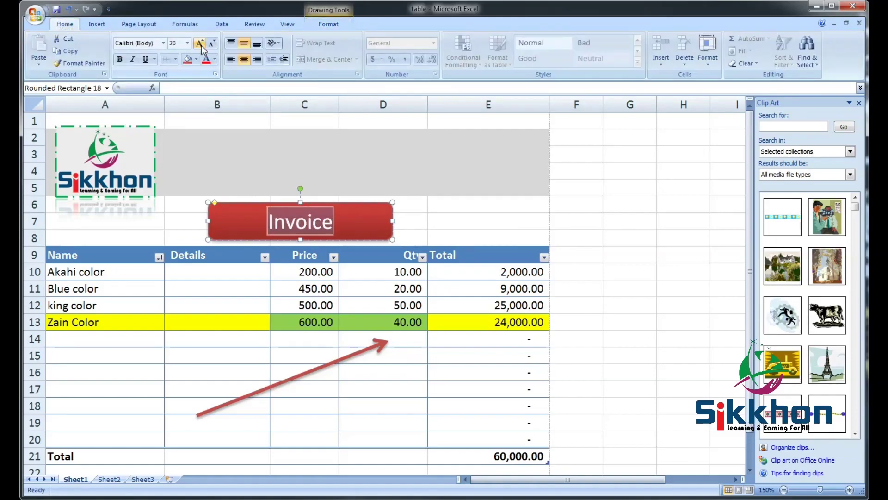
left_click(216, 62)
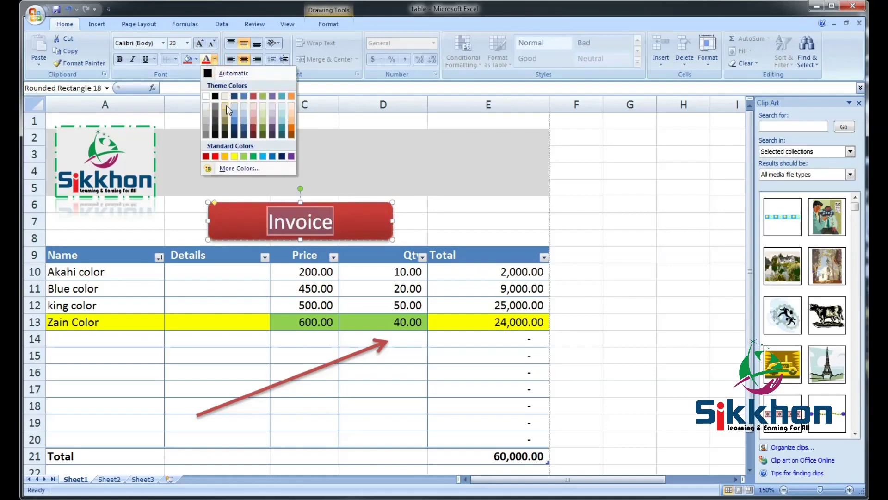
left_click(207, 96)
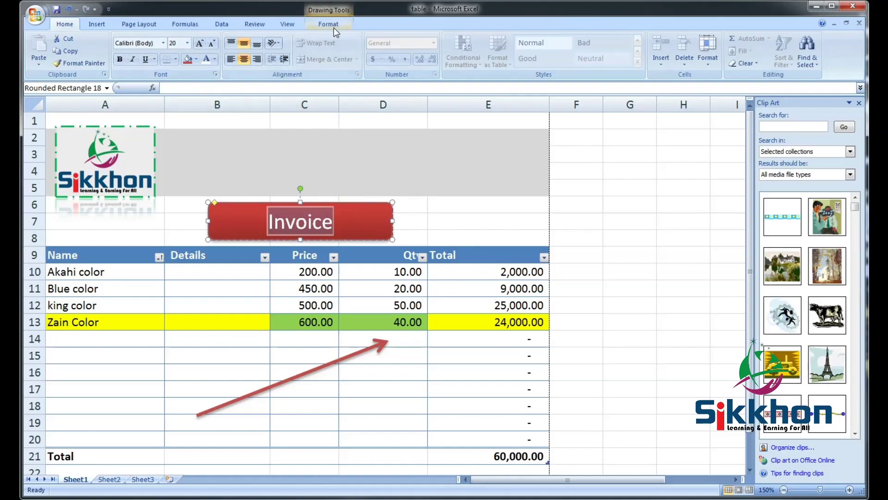
- Compare the formatting options offered for the Invoice shape with those for the Sikkhon logo picture
left_click(333, 7)
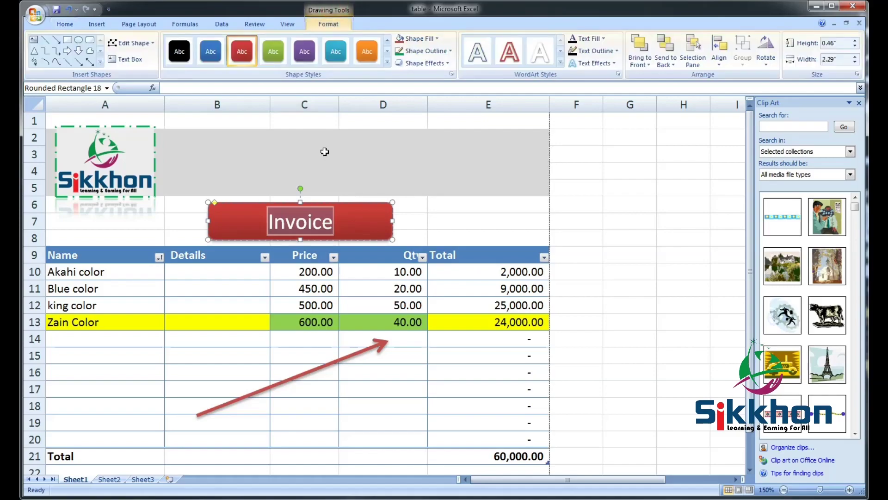
left_click(482, 225)
left_click(363, 224)
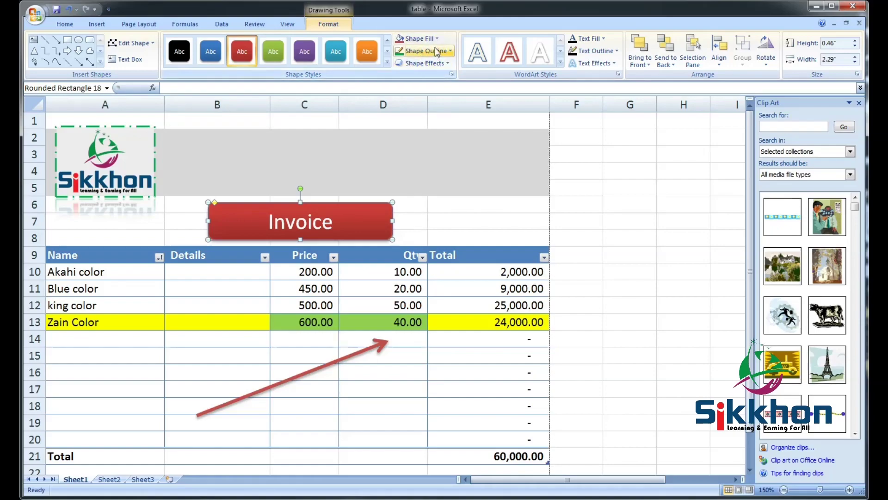
left_click(124, 155)
left_click(327, 24)
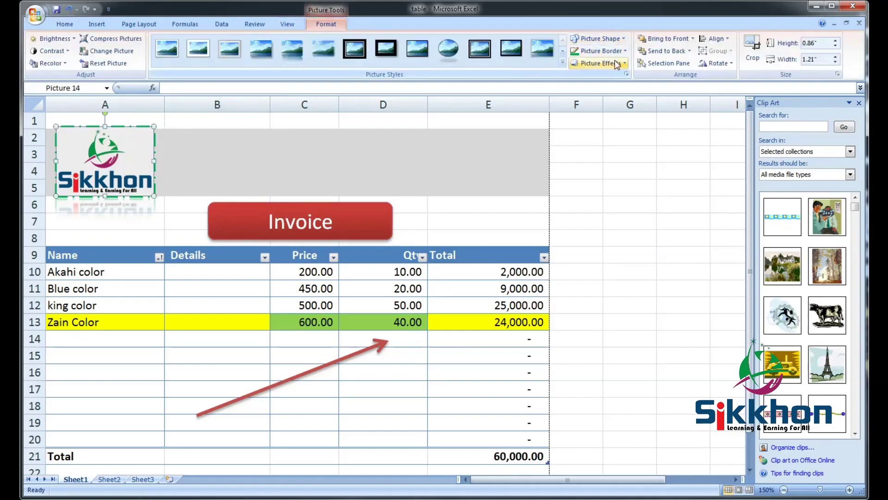
- Fill the Invoice shape with a red gradient variation from the second row
left_click(375, 214)
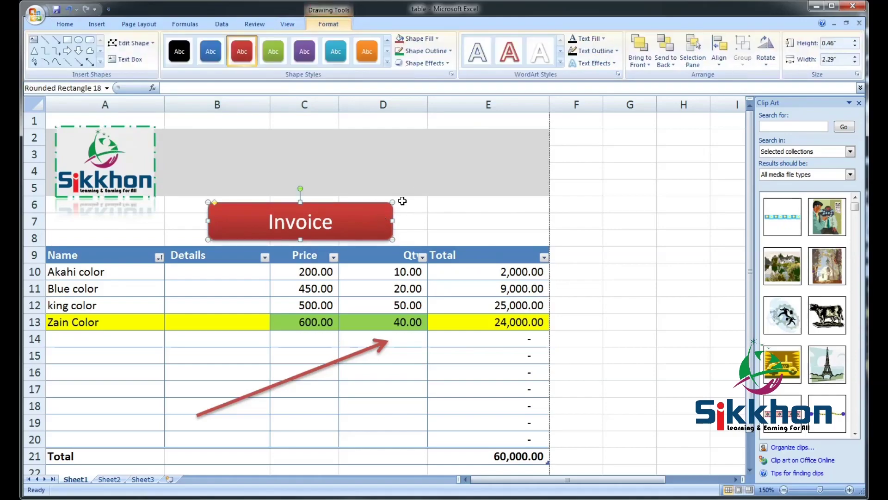
left_click(438, 39)
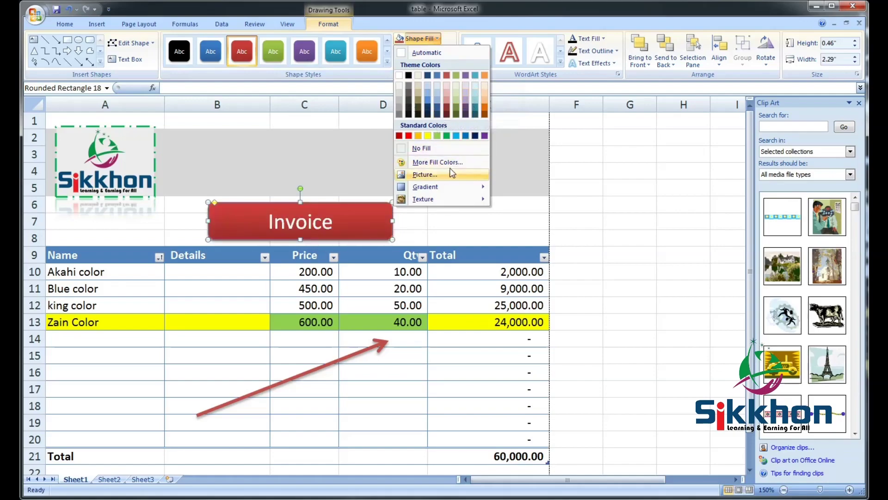
mouse_move(449, 184)
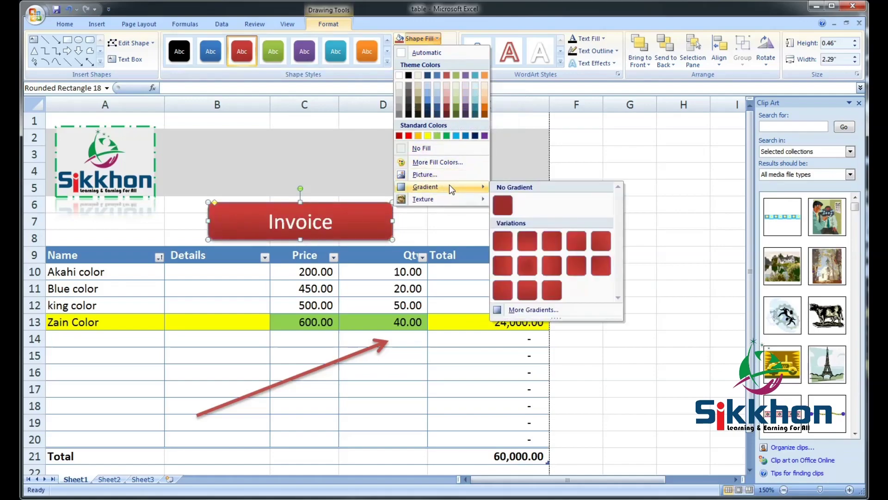
left_click(539, 262)
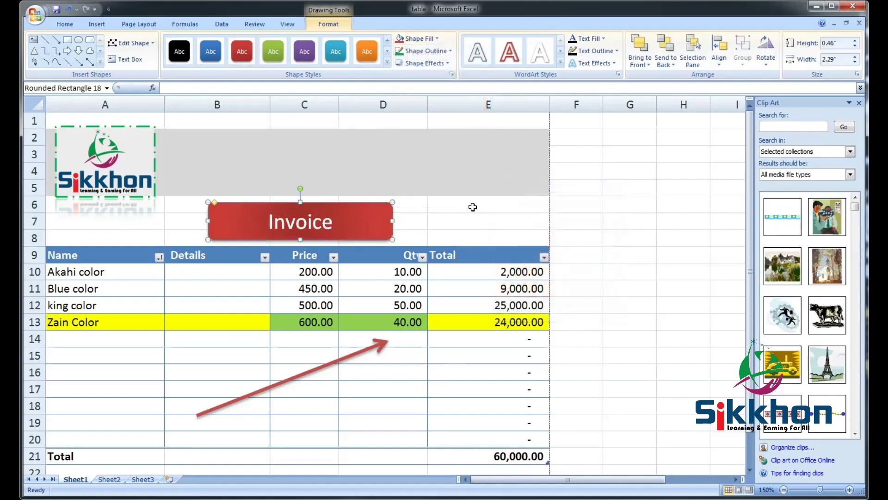
- Fill the Invoice shape with the green marble texture
left_click(442, 37)
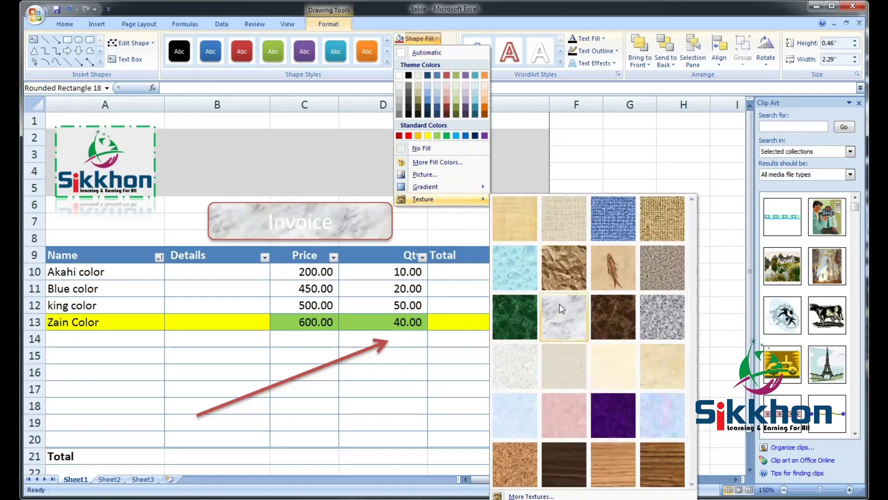
left_click(526, 315)
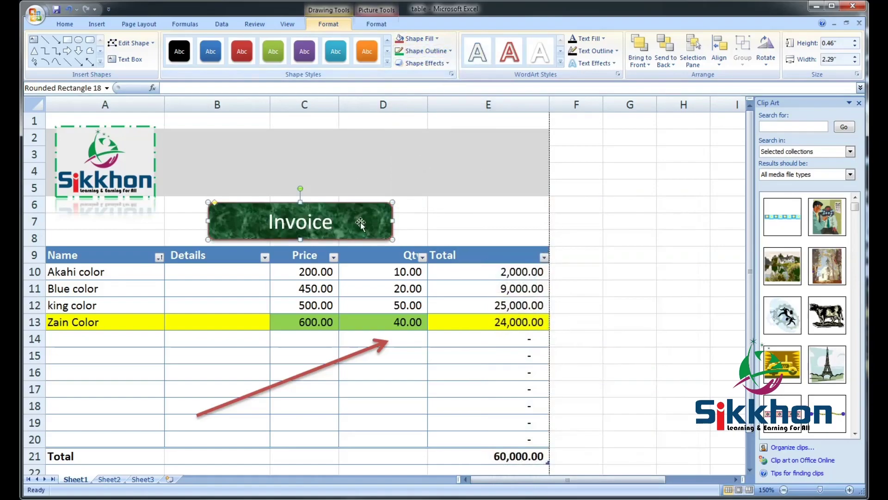
left_click(446, 234)
- Set the outline of the Invoice shape to the standard green colour
left_click(377, 230)
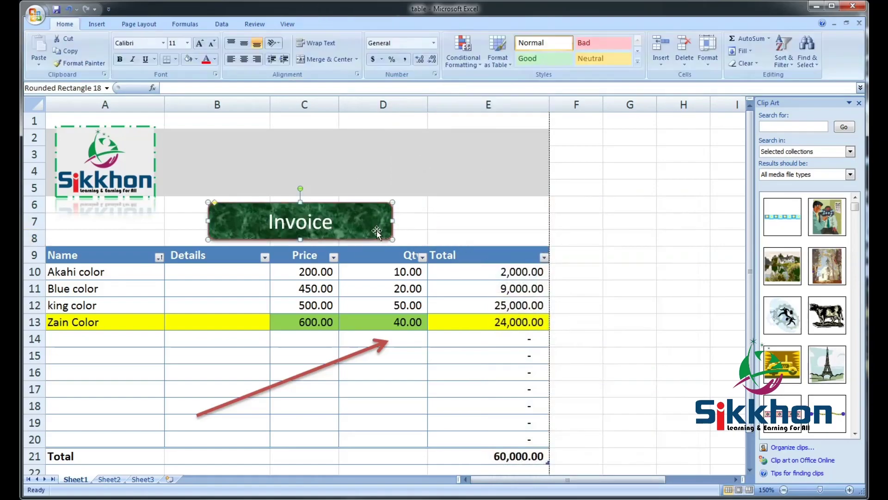
double_click(377, 231)
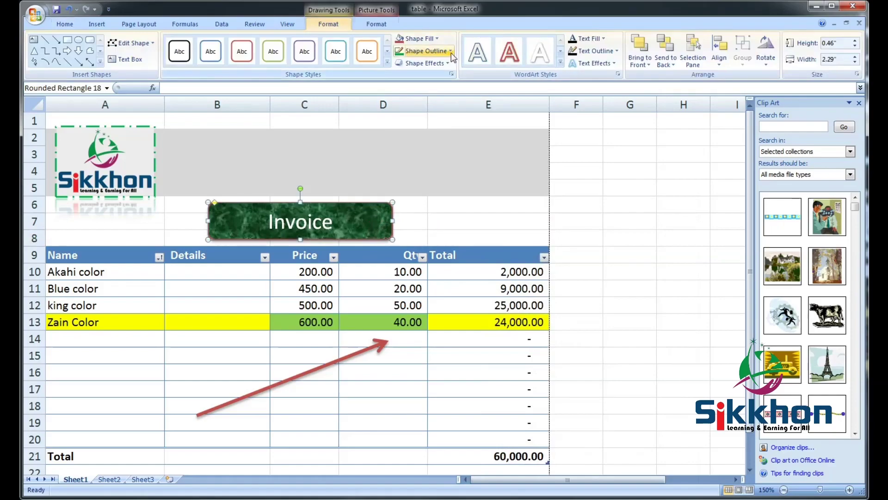
left_click(452, 52)
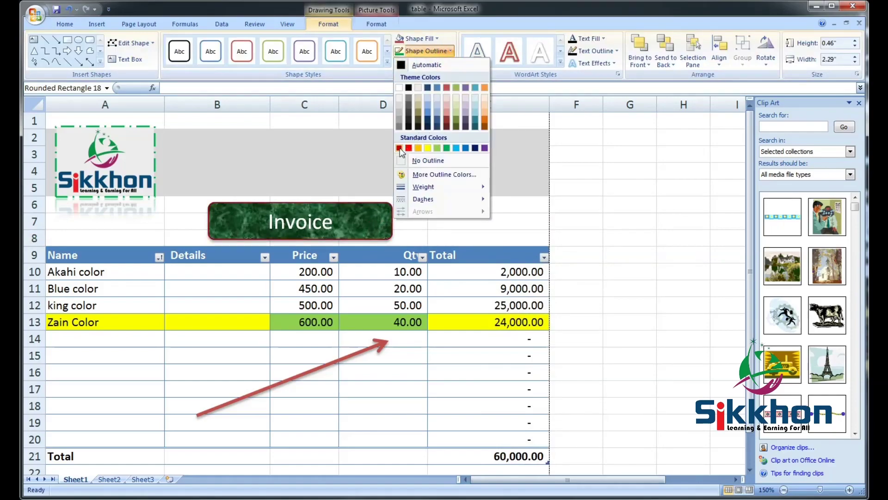
left_click(446, 147)
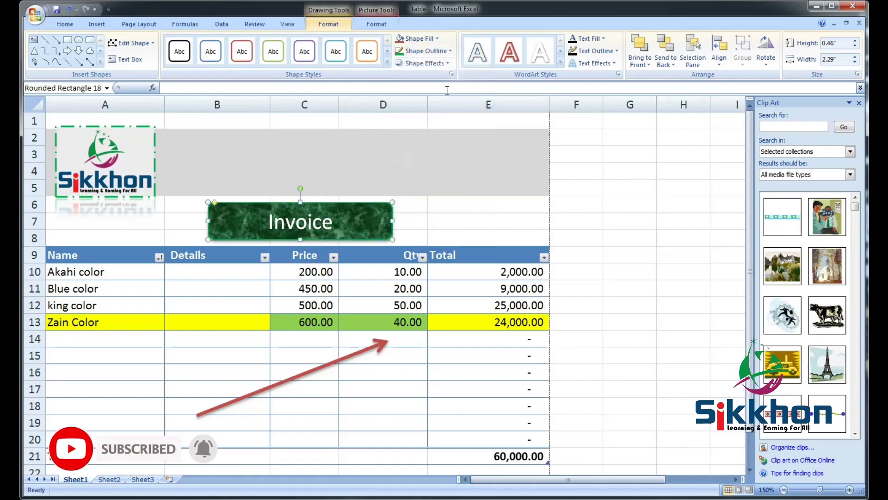
- Darken the Invoice shape's outline to a custom green with RGB values 0, 104, 47
left_click(449, 52)
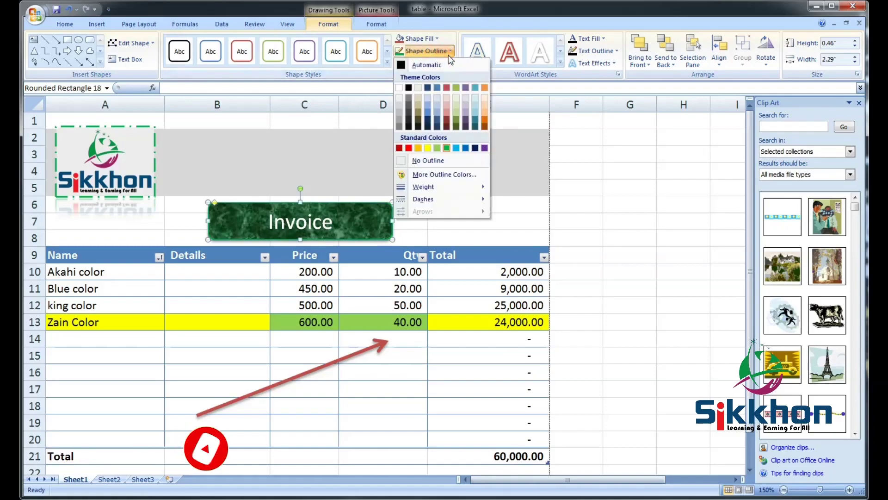
left_click(468, 177)
left_click_drag(501, 158, 557, 98)
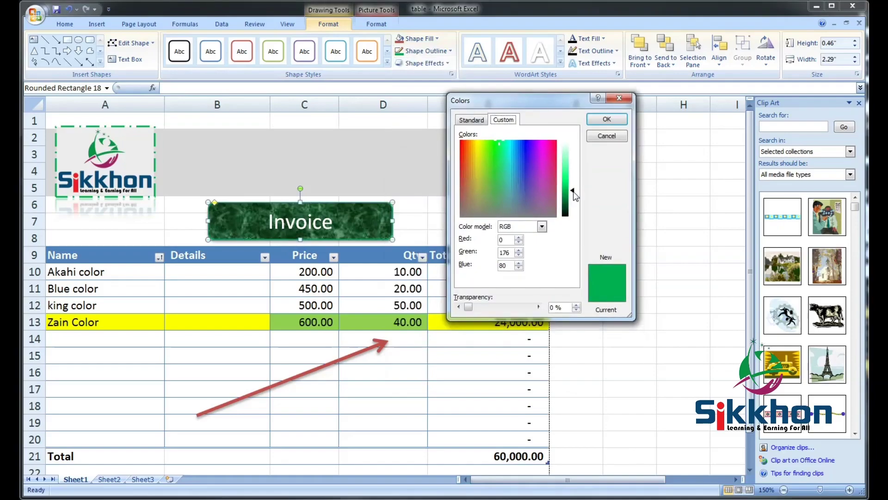
left_click_drag(574, 191, 574, 202)
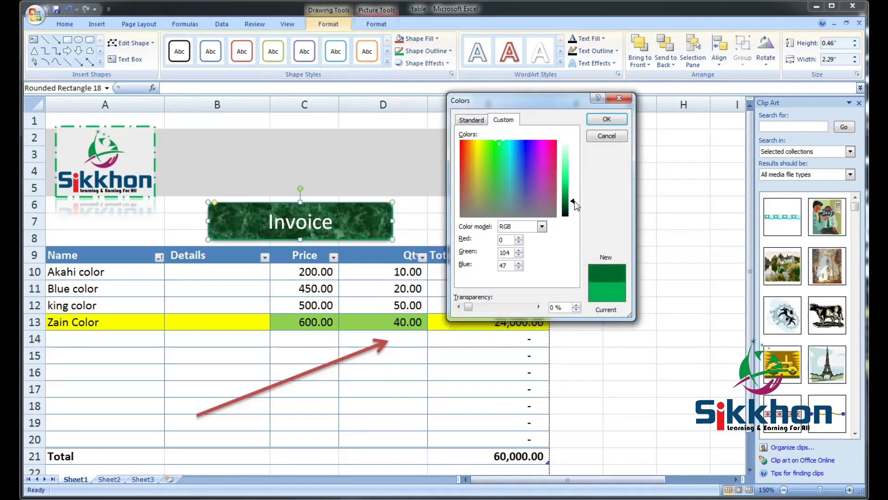
left_click(607, 119)
left_click(455, 218)
- Examine the outline weight and dash options and the preset and soft-edge effects available for the Invoice shape
left_click(368, 227)
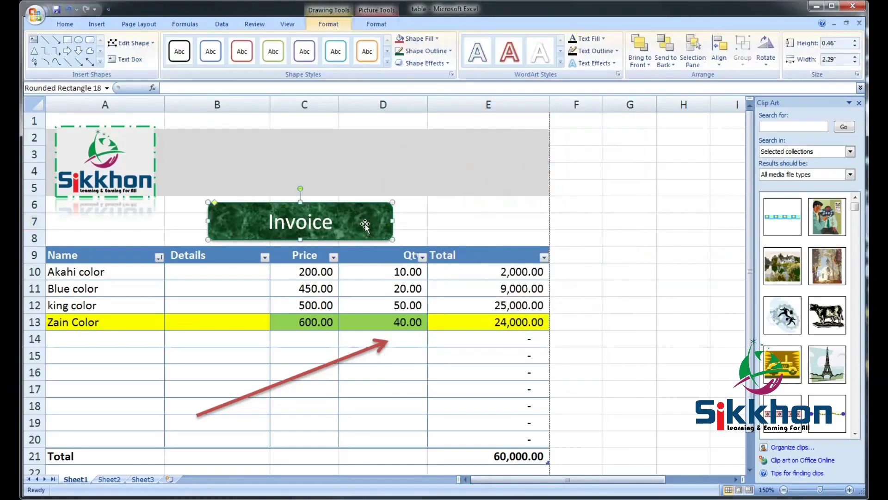
left_click(451, 52)
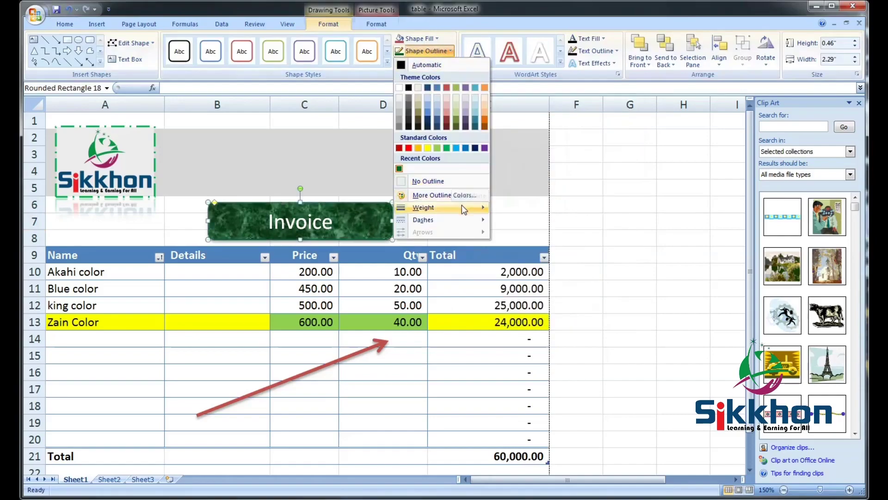
mouse_move(458, 225)
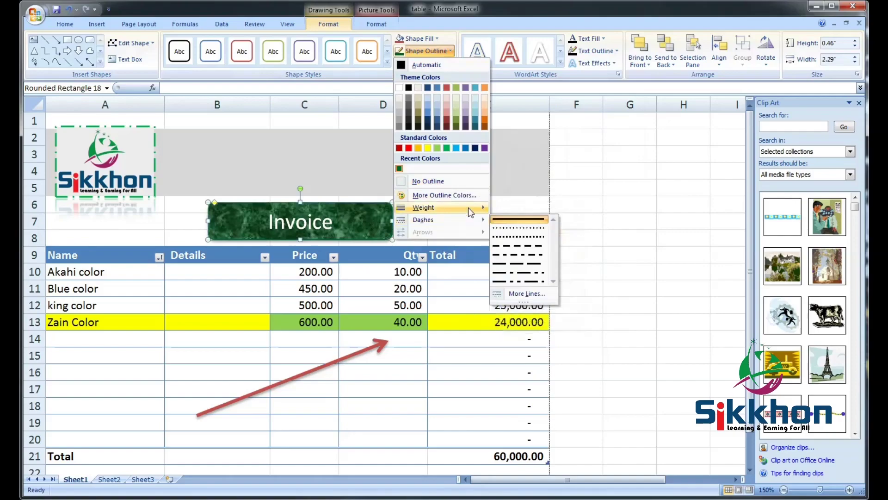
left_click(451, 51)
left_click(449, 65)
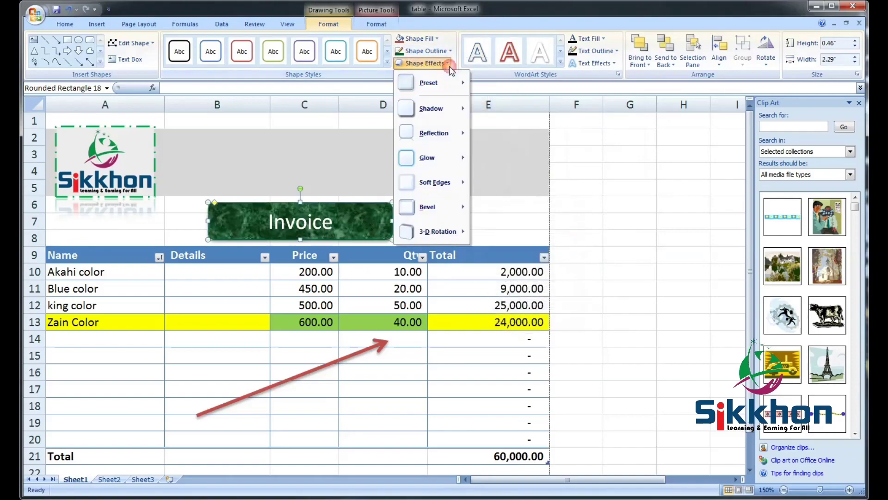
mouse_move(446, 81)
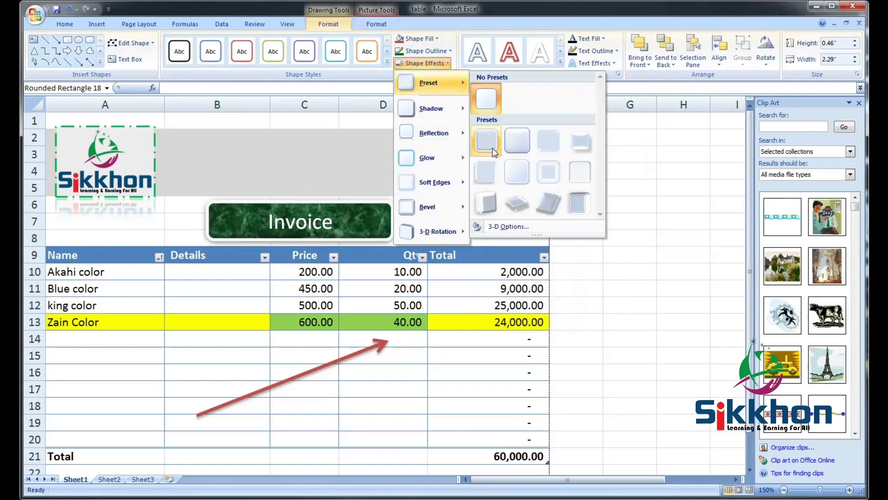
mouse_move(432, 183)
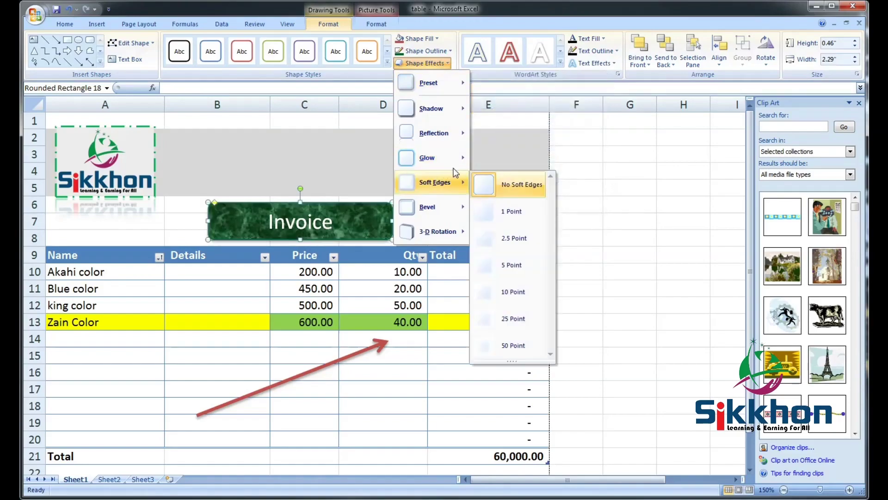
left_click(460, 24)
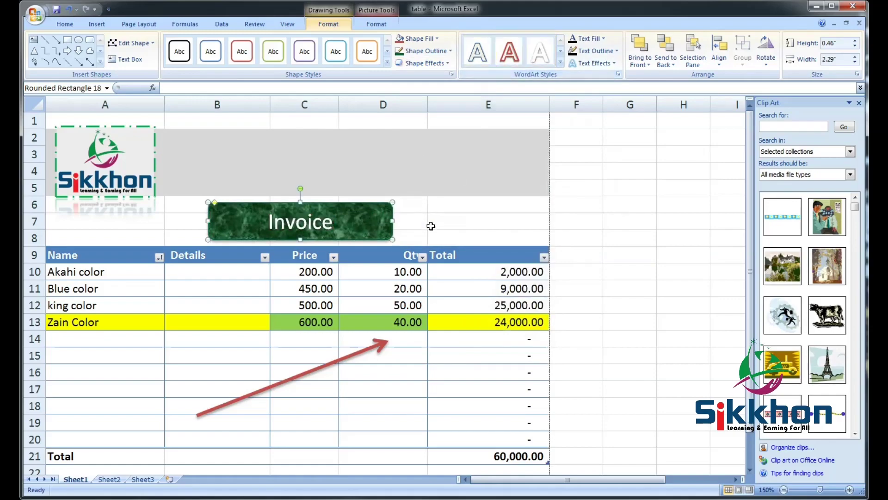
- Apply the dark red WordArt style with a white outline to all text in the Invoice shape and deselect it
left_click(560, 64)
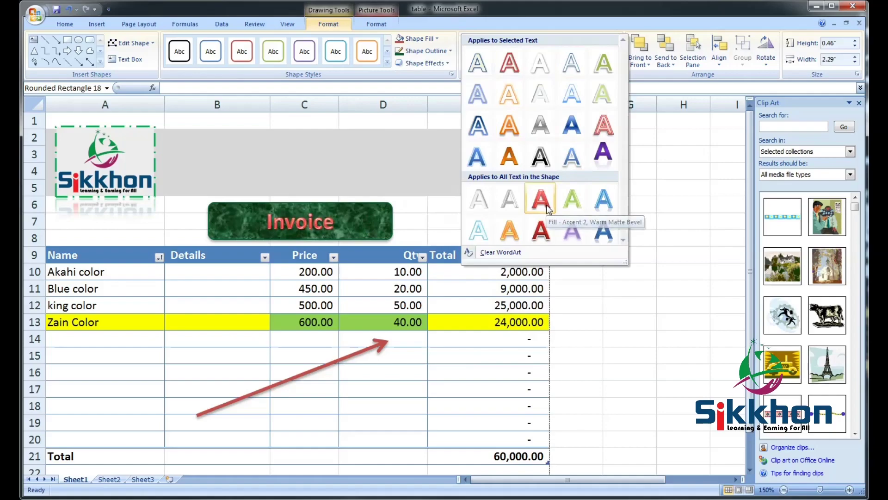
left_click(539, 237)
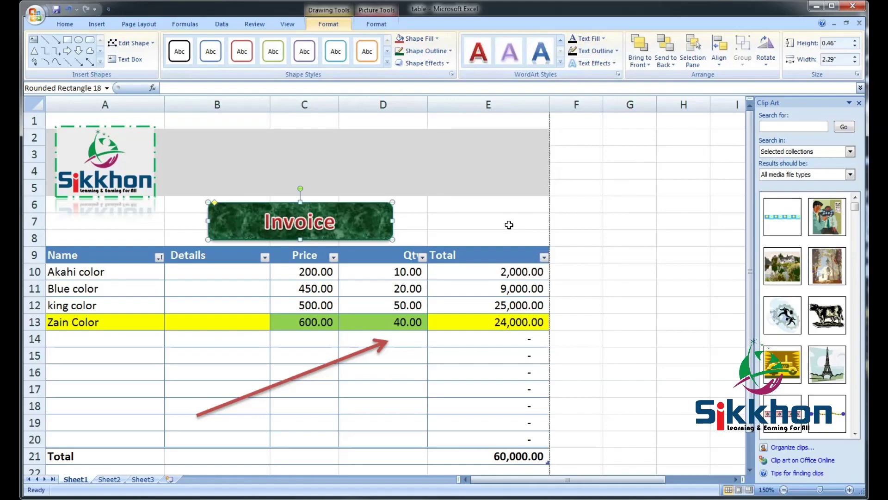
left_click(475, 213)
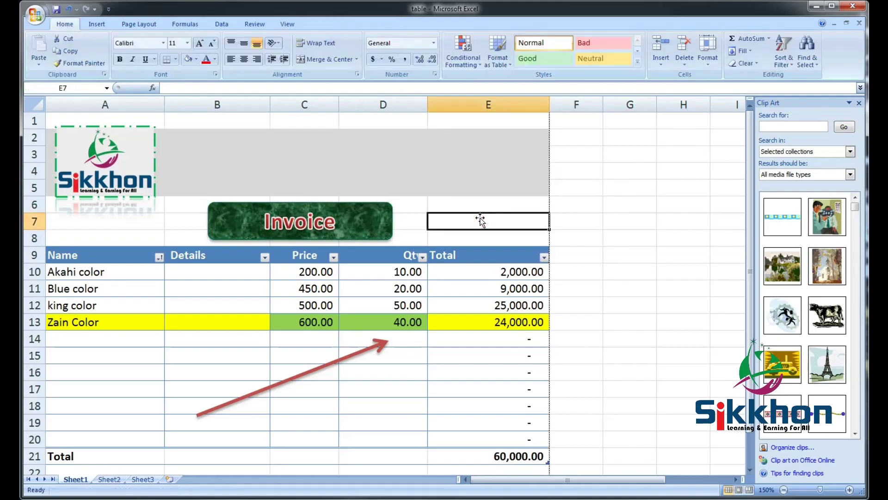
- Draw a right block arrow about 2.88" wide and 0.55" high in the grey header band, above the Invoice shape
left_click(349, 210)
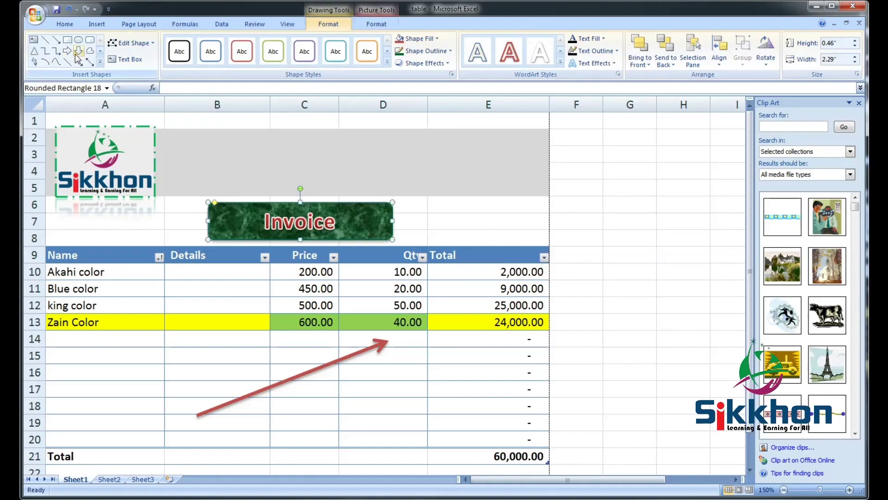
left_click(67, 51)
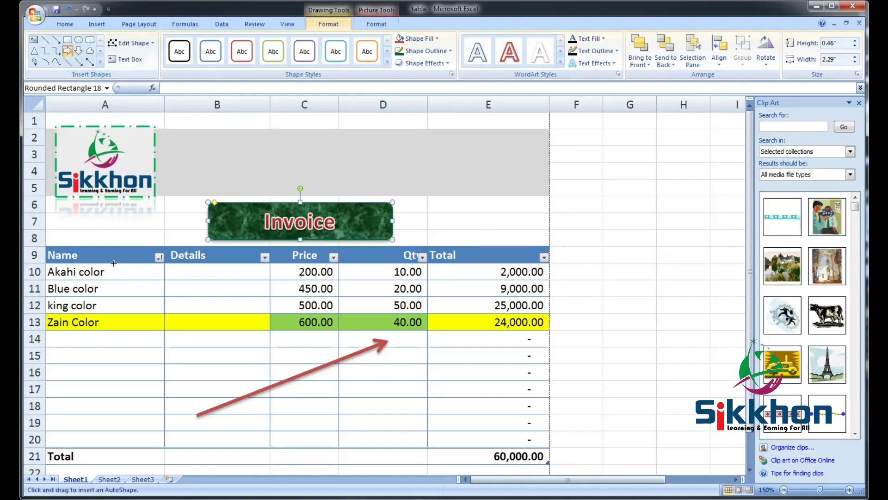
left_click_drag(210, 139, 445, 181)
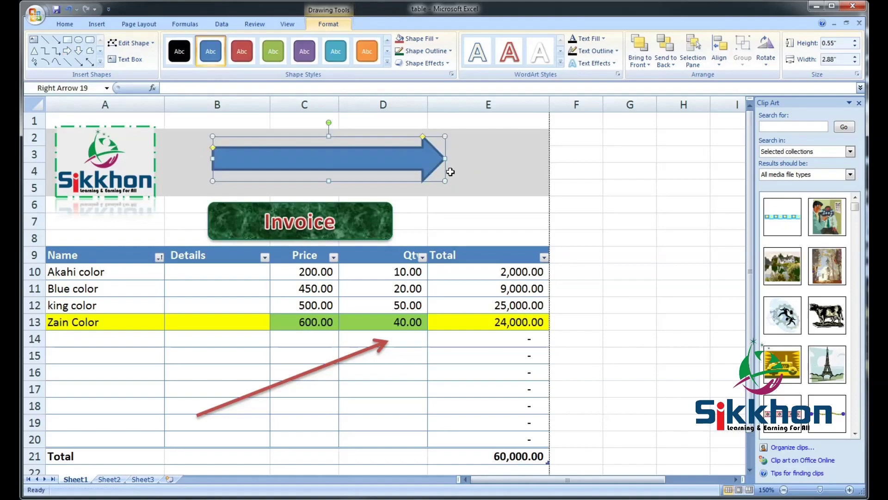
- Browse the SmartArt List, Process, Hierarchy and Cycle categories and insert a Basic Pie graphic from Cycle
left_click(91, 24)
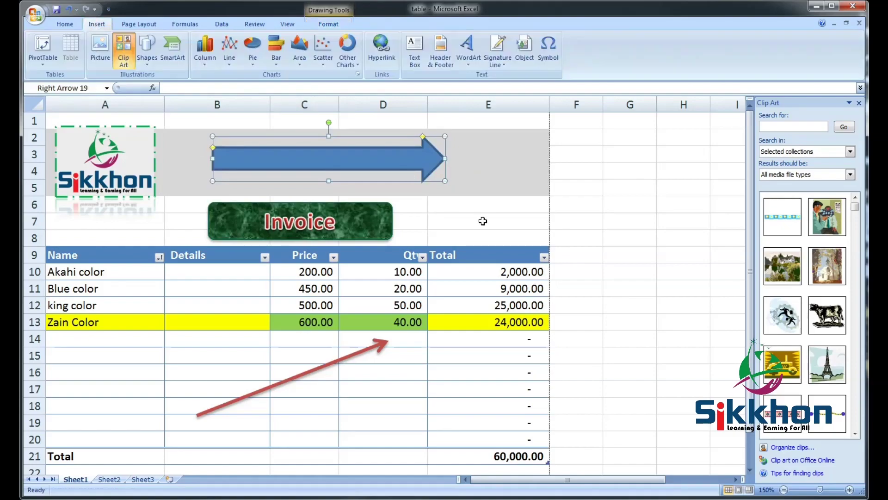
left_click(176, 52)
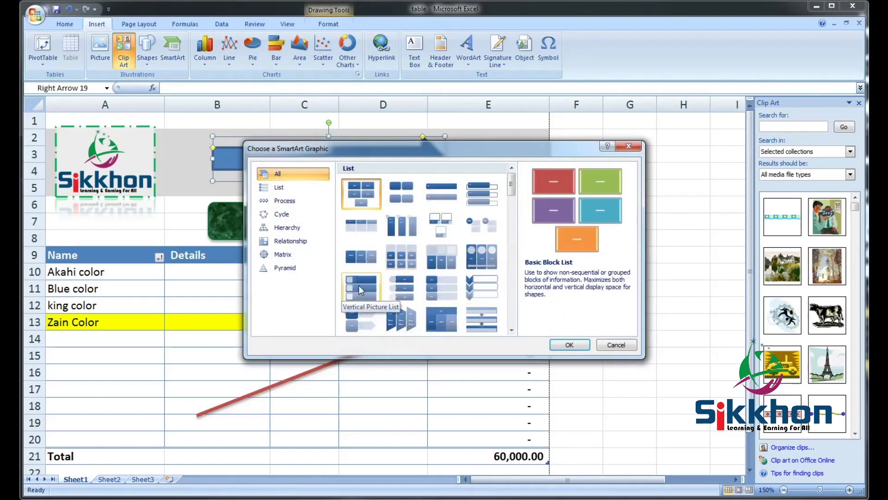
left_click(280, 187)
left_click(288, 201)
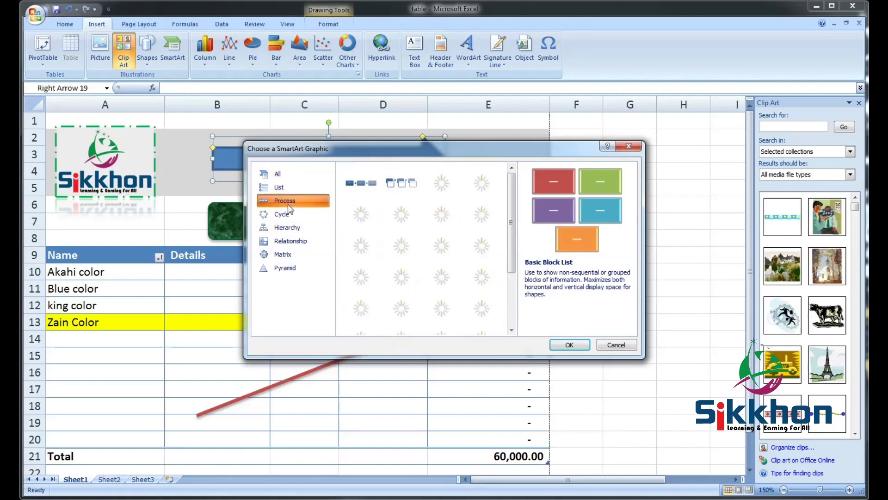
left_click(294, 228)
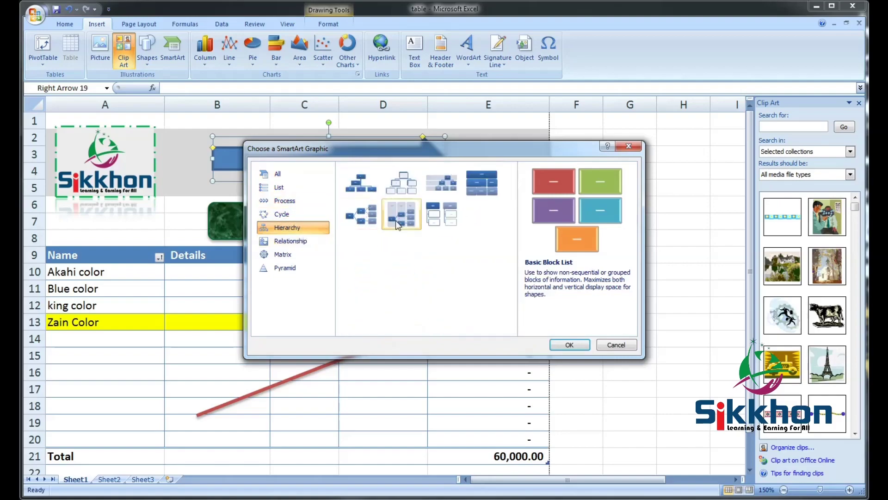
left_click(286, 216)
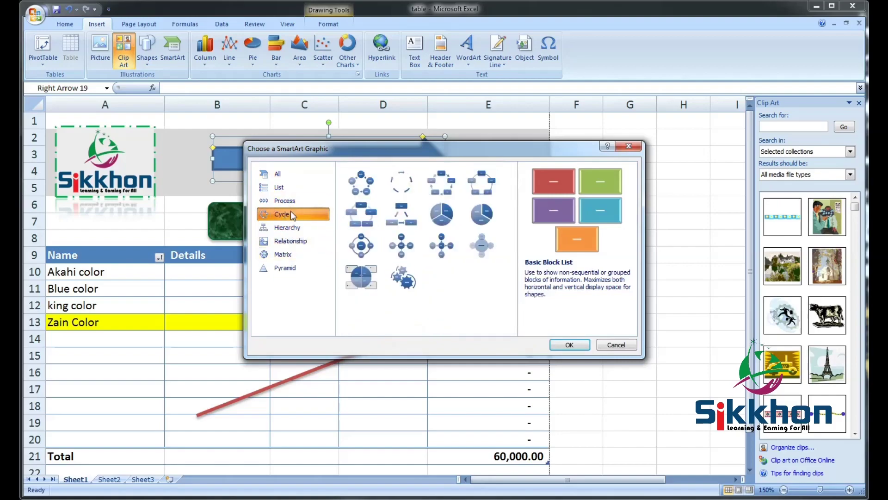
left_click(482, 214)
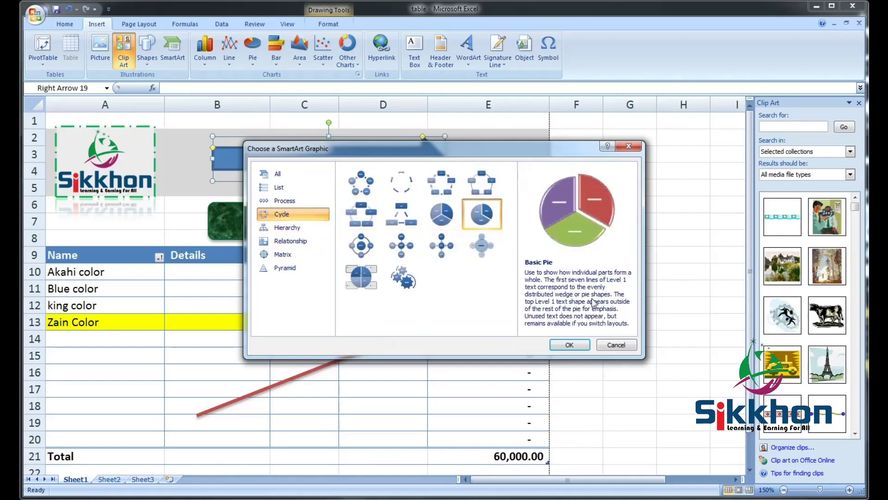
left_click(569, 345)
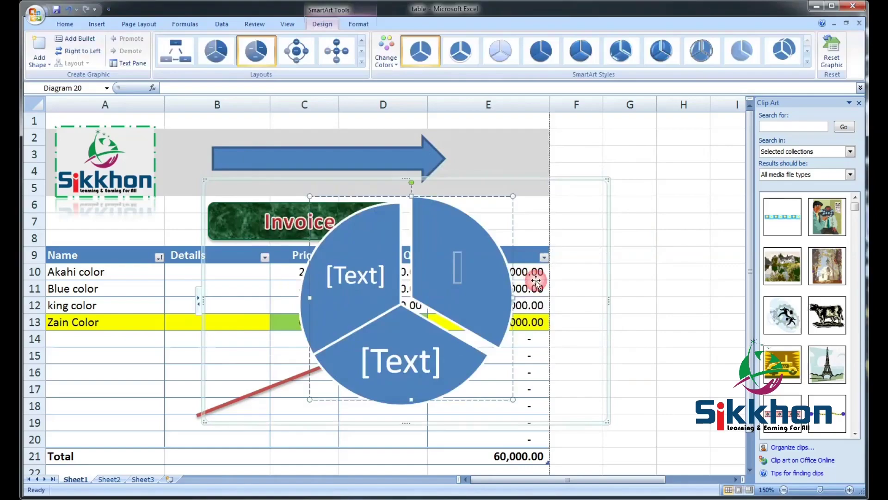
- Shrink the pie SmartArt, close the Clip Art pane, and move the graphic mostly clear of the price table over columns F to J
left_click_drag(484, 179, 616, 187)
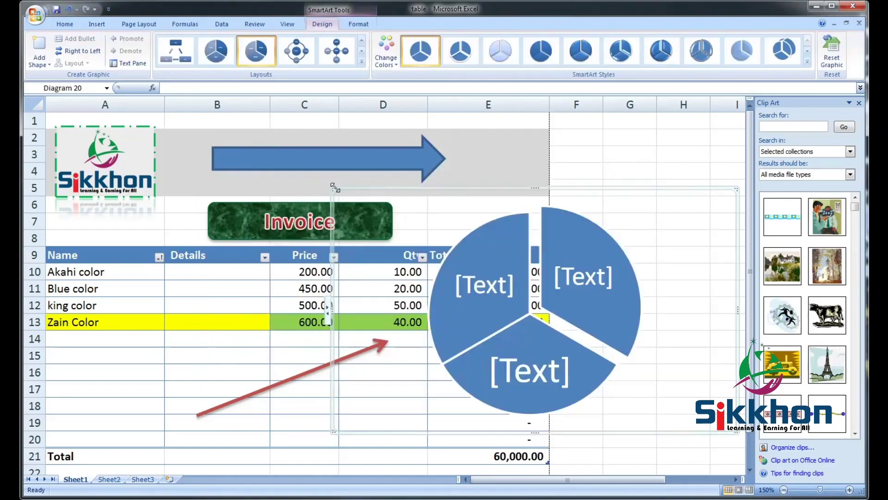
left_click_drag(408, 190, 486, 233)
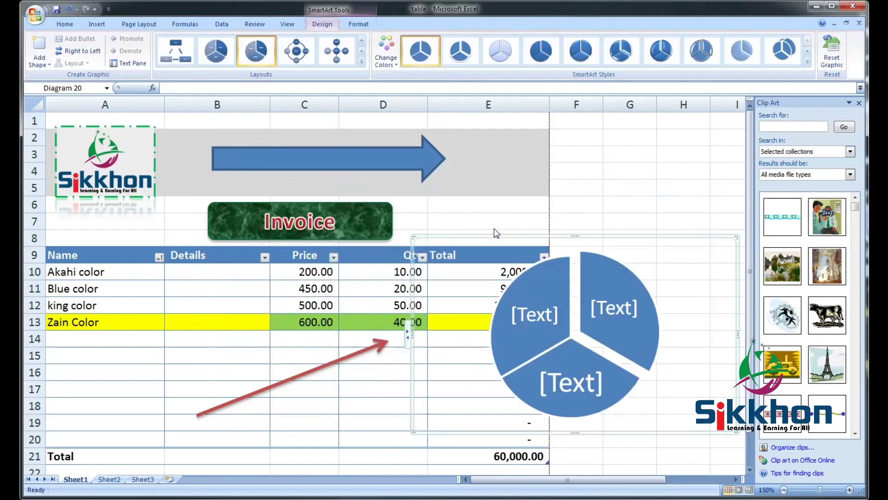
left_click(859, 102)
left_click_drag(609, 237, 696, 184)
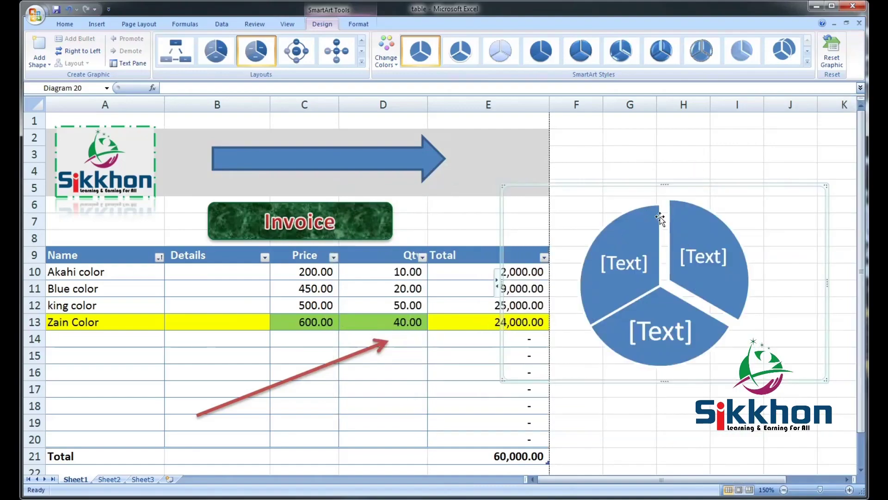
- Apply the second SmartArt style, with white outlines around the slices, to the pie graphic
left_click(704, 227)
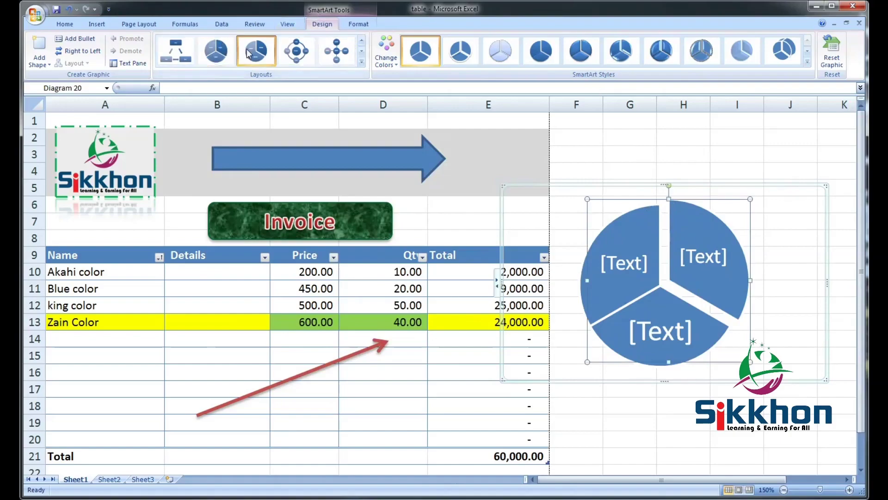
left_click(460, 59)
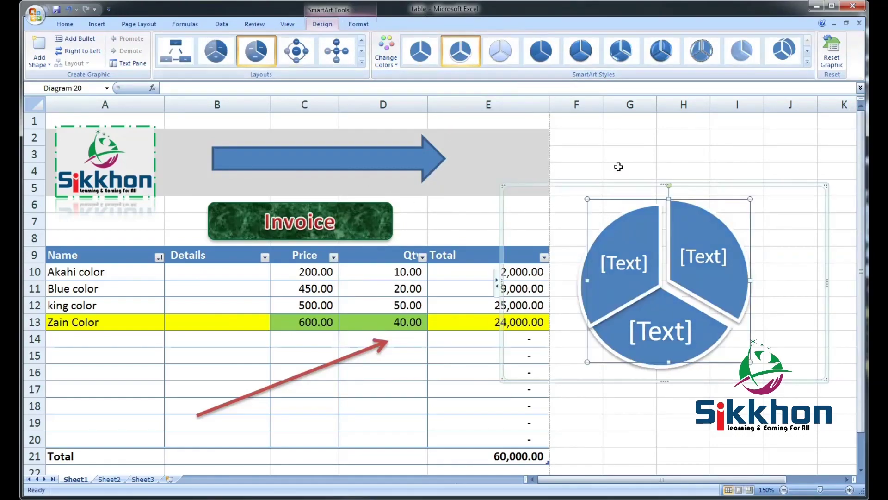
- Display the commands for inserting objects into the worksheet
left_click(96, 24)
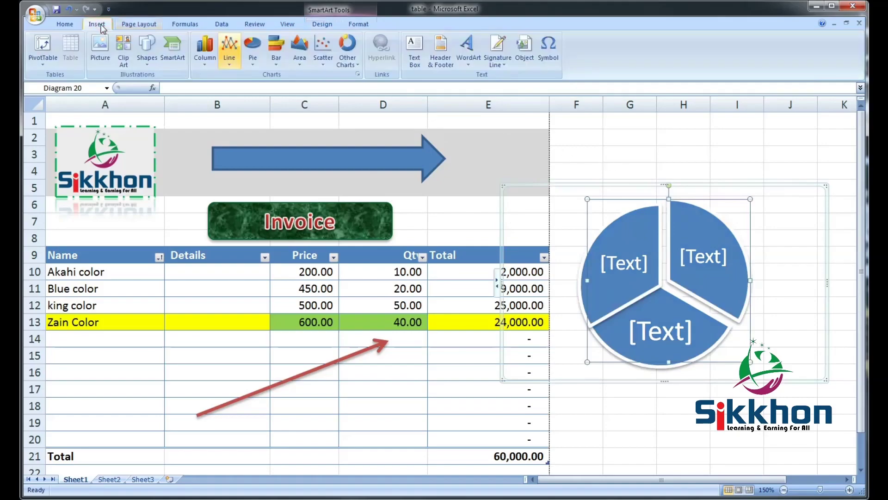